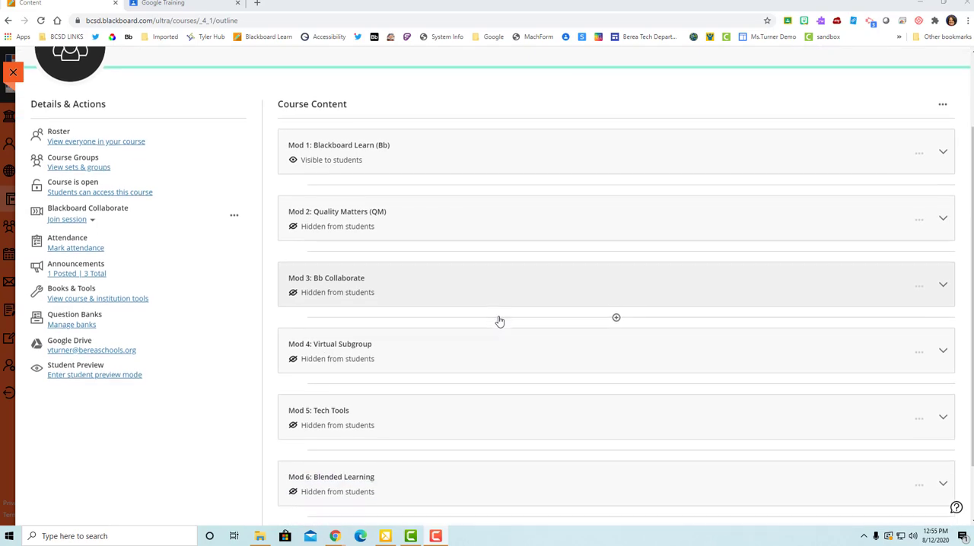
# Step: Add the Google Drive File Embed Tool from the Content Market as the last item in Mod 1: Blackboard Learn (Bb)
pyautogui.scroll(3, 499, 323)
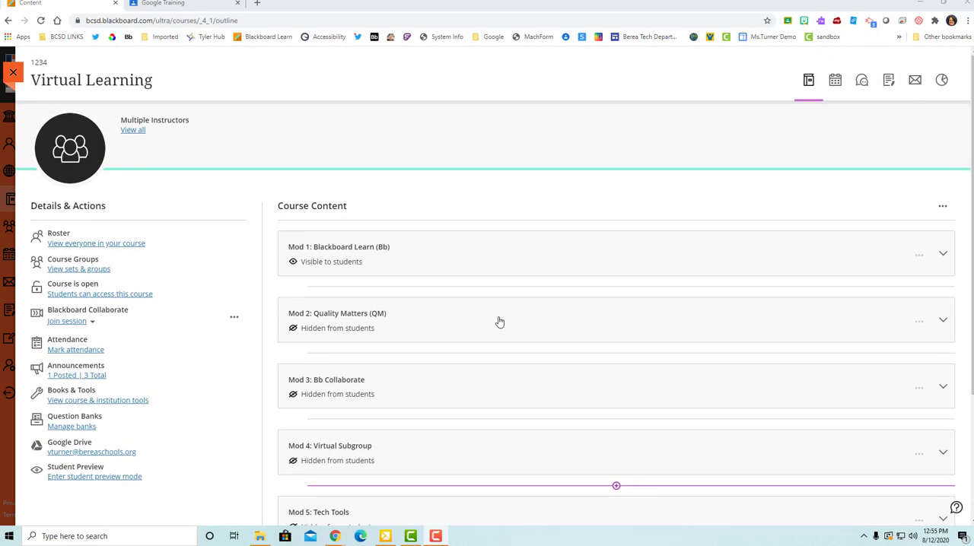
pyautogui.scroll(-4, 499, 323)
pyautogui.scroll(3, 540, 228)
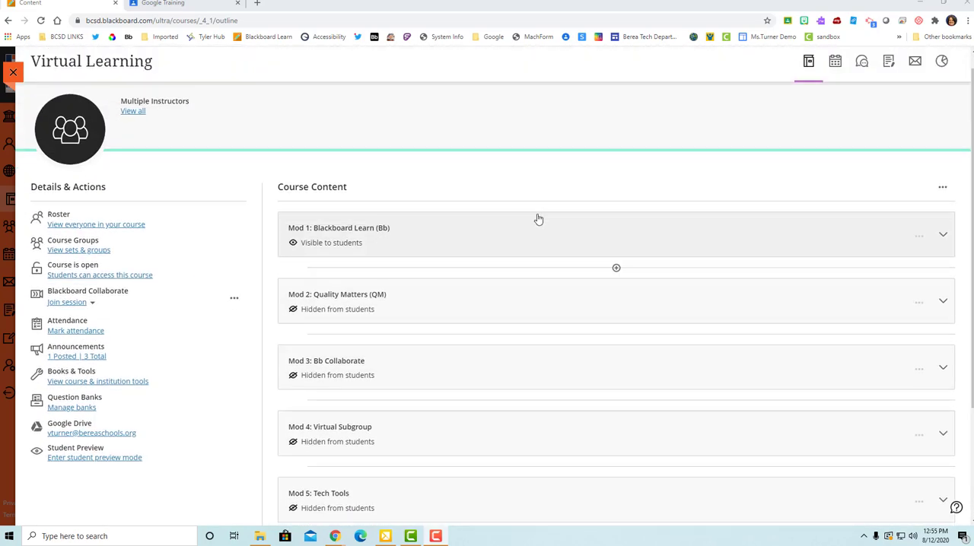
pyautogui.click(544, 230)
pyautogui.scroll(-3, 563, 240)
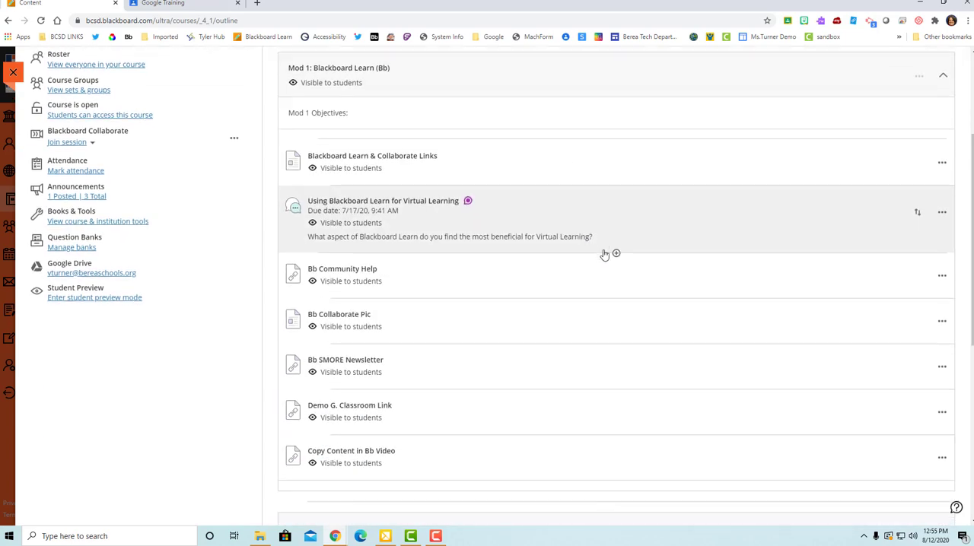
pyautogui.scroll(-5, 532, 259)
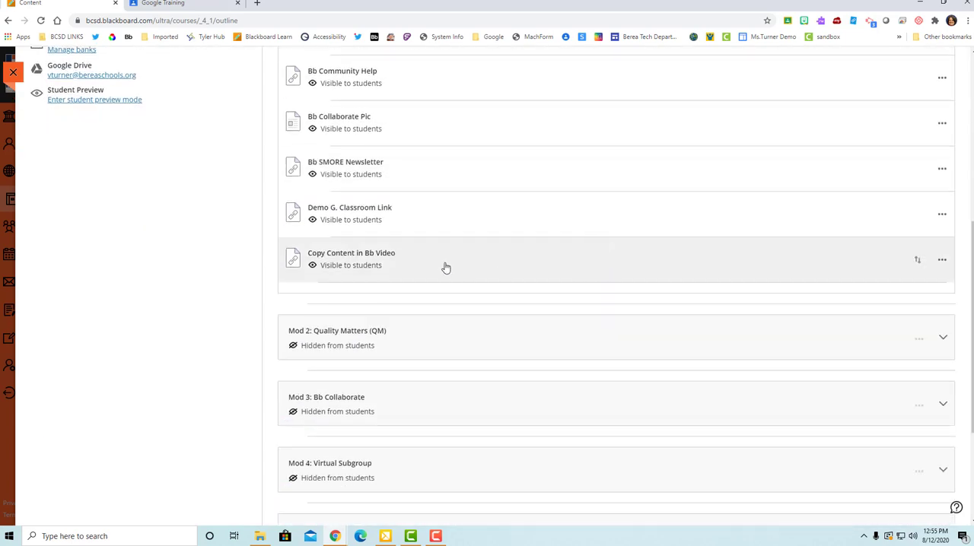
pyautogui.click(617, 284)
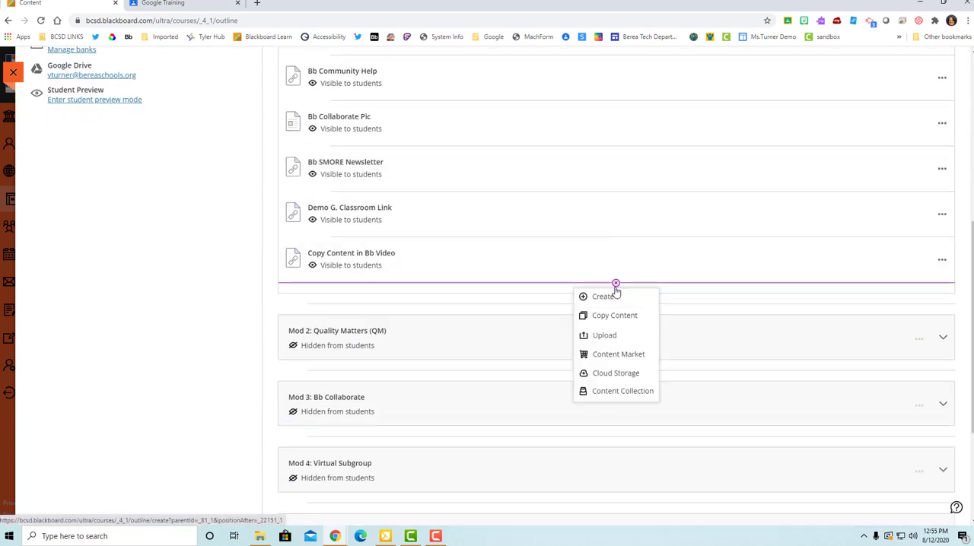
pyautogui.click(612, 356)
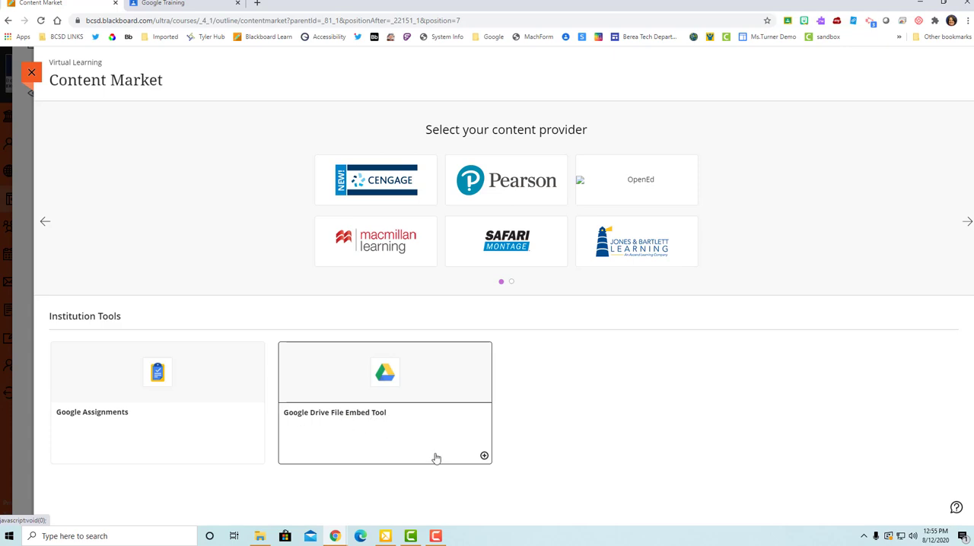
pyautogui.click(484, 458)
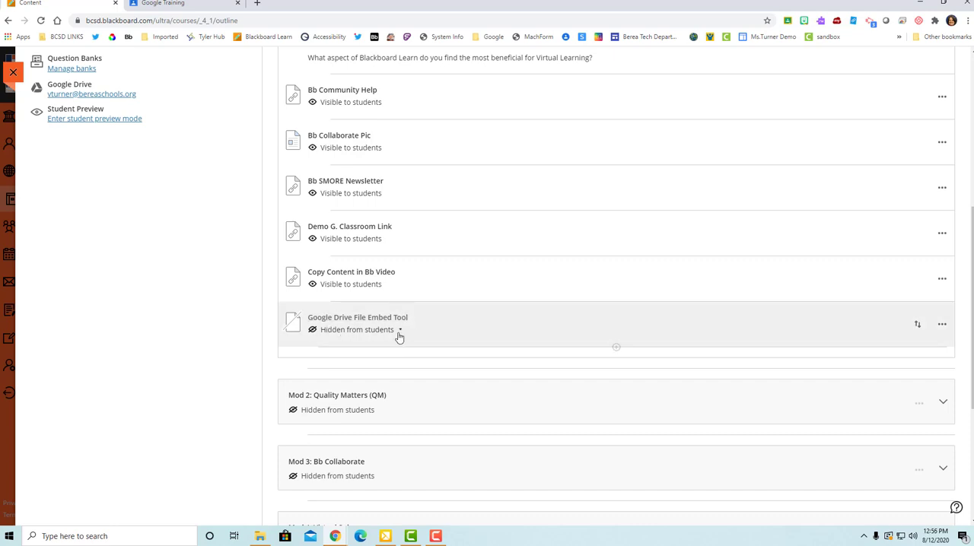
# Step: Open the new Google Drive File Embed Tool item, sign in with the existing Google account and embed the "How to Use Blackboard Collaborate" slides
pyautogui.click(357, 320)
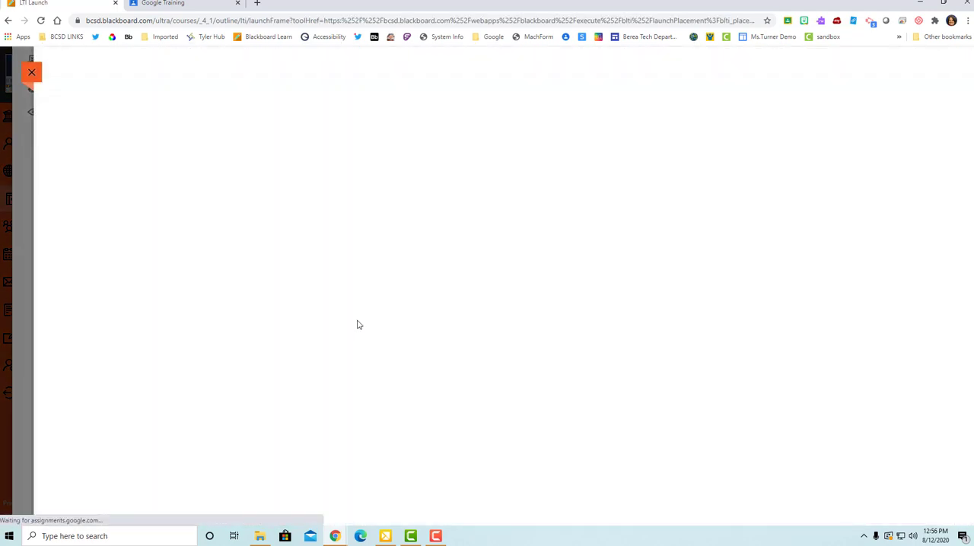
pyautogui.click(517, 242)
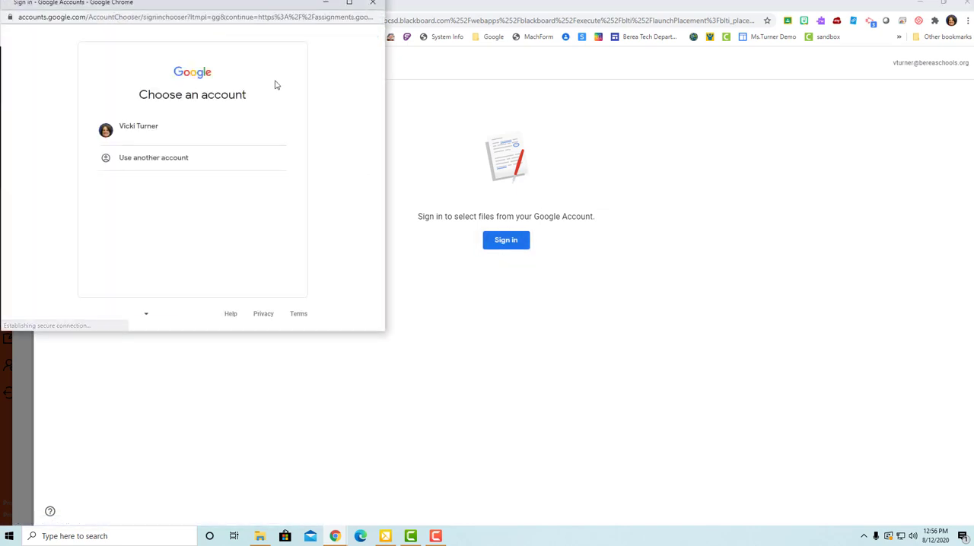
pyautogui.click(183, 135)
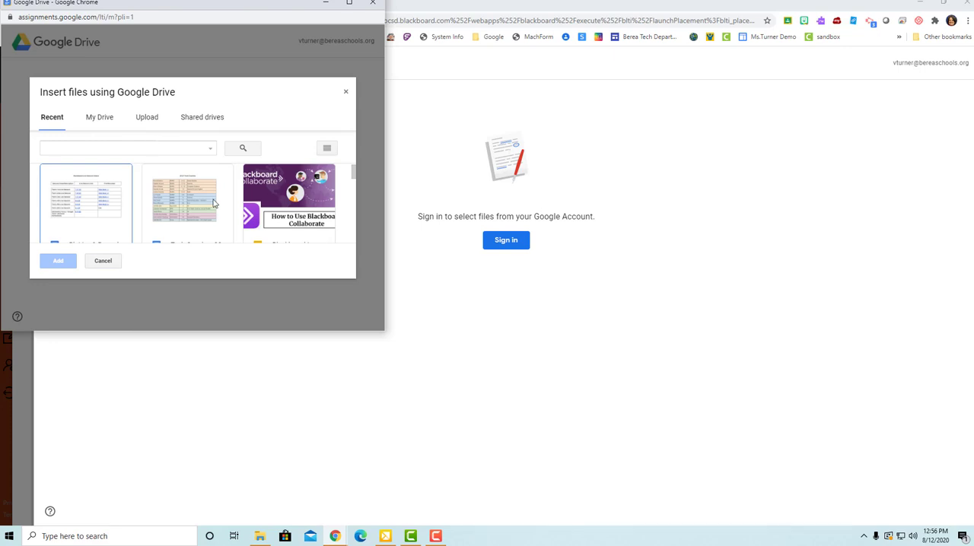
pyautogui.doubleClick(280, 205)
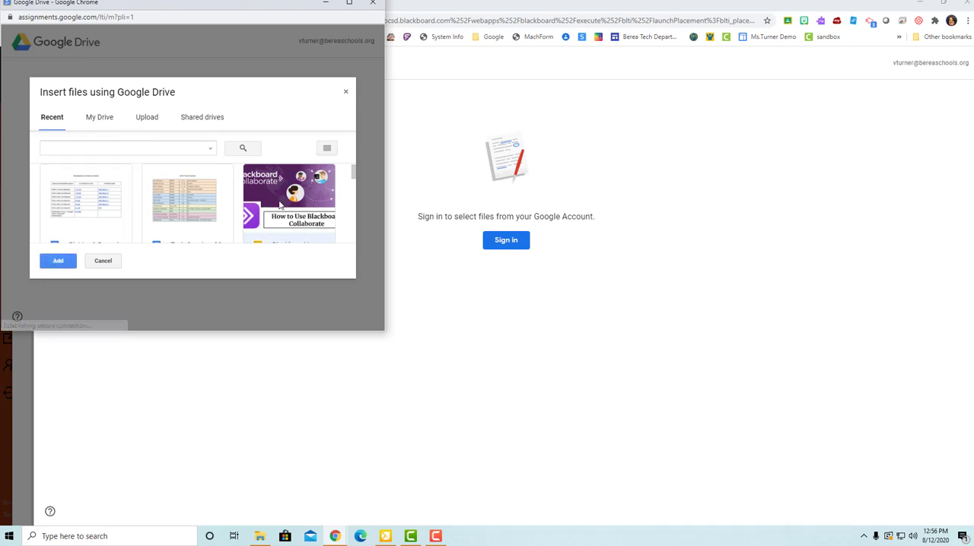
pyautogui.click(271, 206)
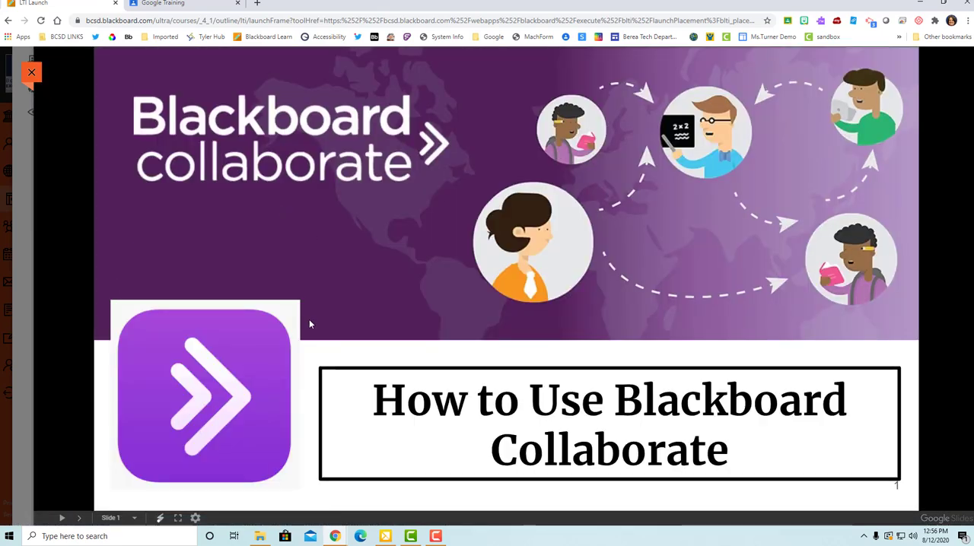
# Step: Page through the embedded slides forward and back, and close the presentation
pyautogui.click(256, 430)
pyautogui.click(256, 430)
pyautogui.click(256, 430)
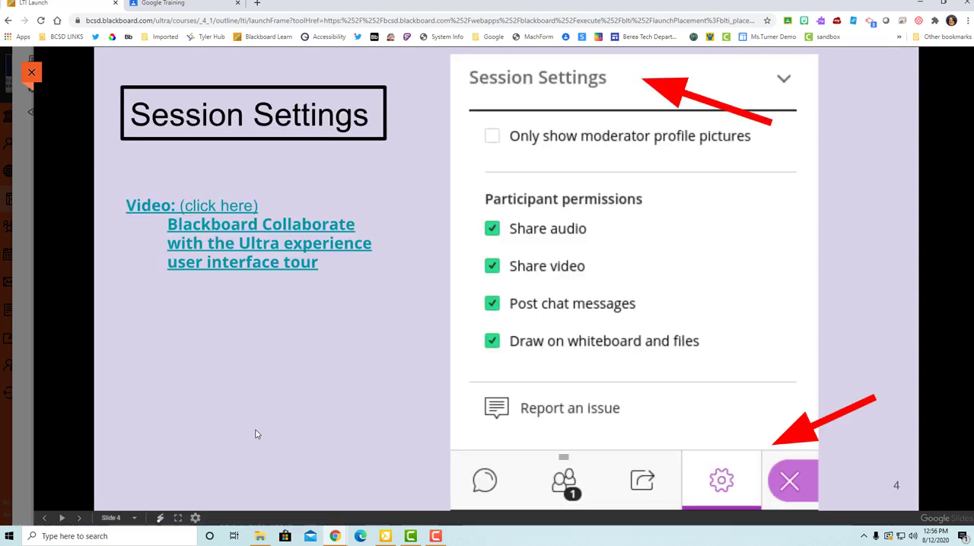
pyautogui.scroll(2, 256, 434)
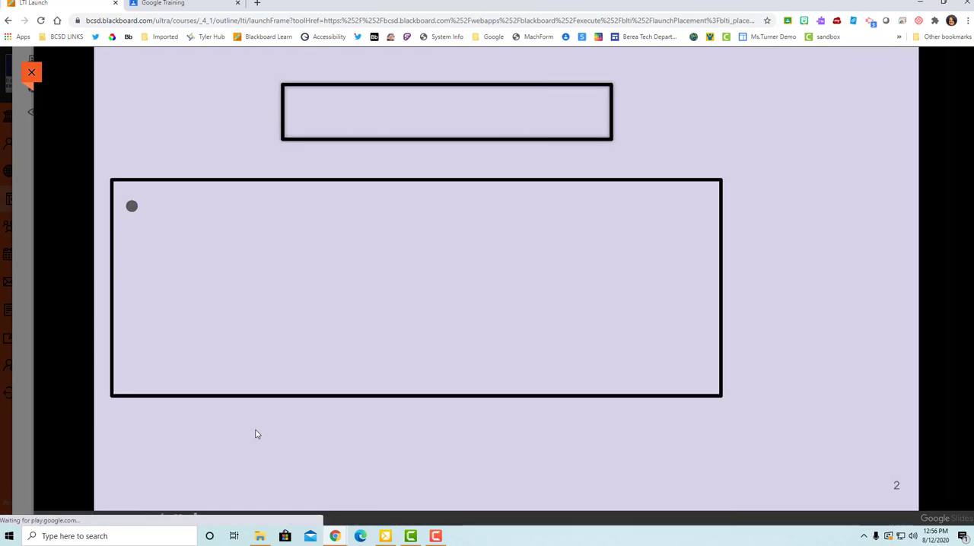
pyautogui.click(33, 76)
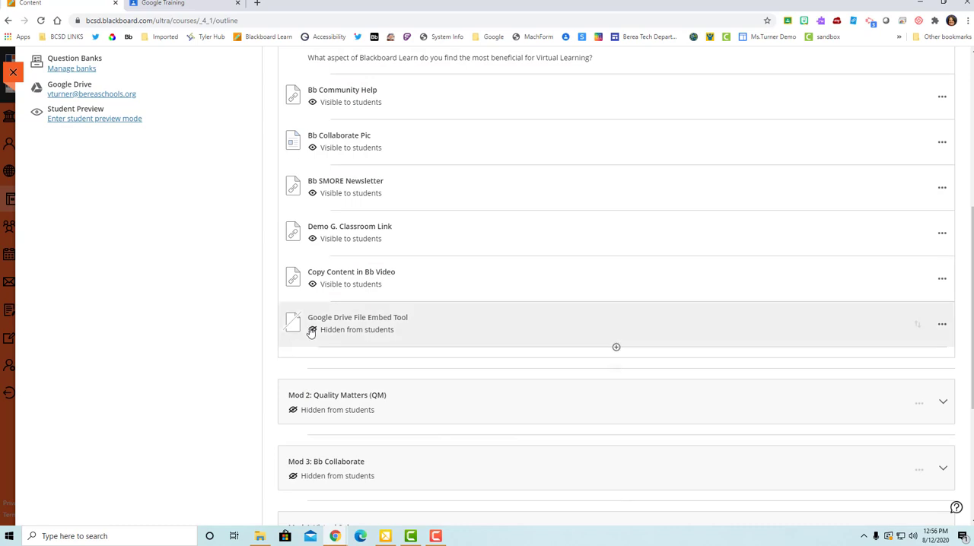
# Step: Rename the Google Drive File Embed Tool item as "demo g. slides" and save it
pyautogui.click(943, 325)
pyautogui.click(824, 345)
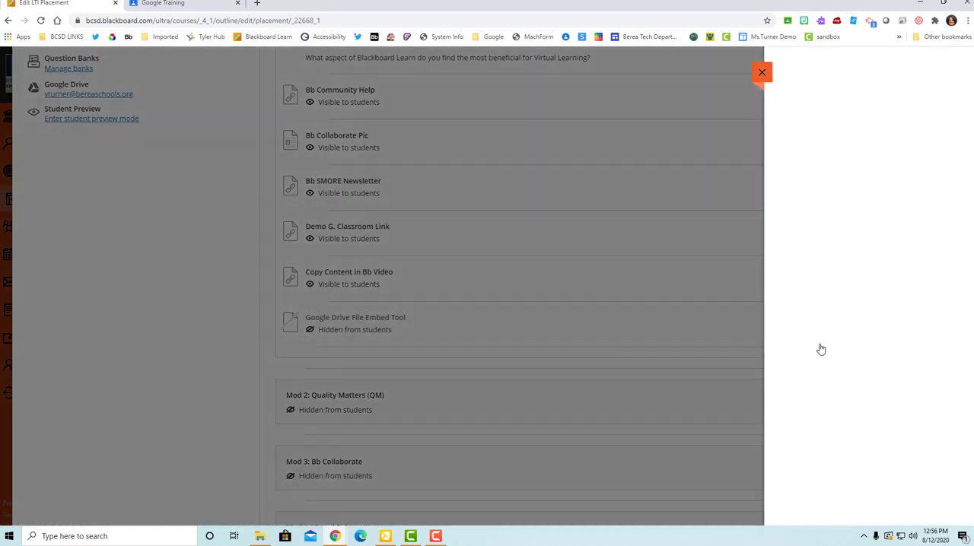
pyautogui.click(953, 84)
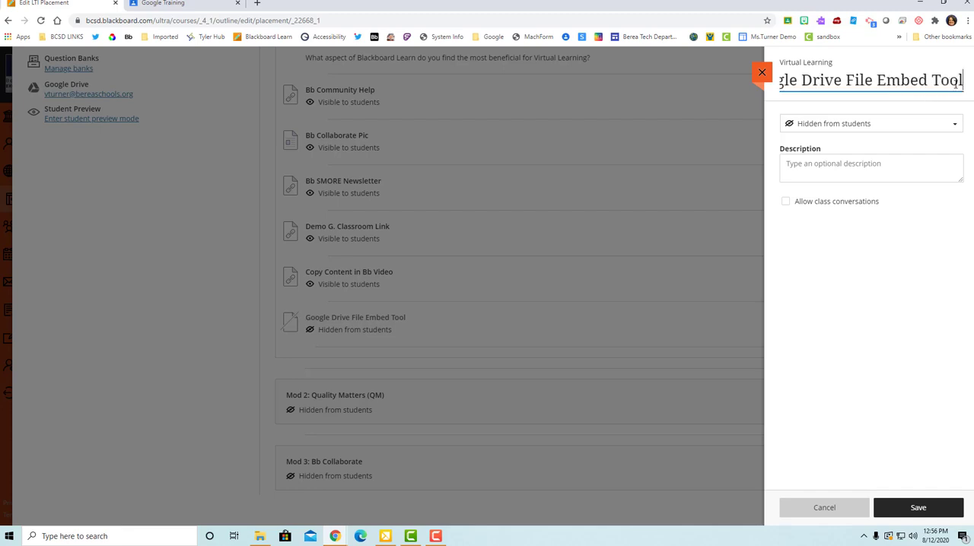
pyautogui.hotkey('ctrl', 'a')
pyautogui.write('d')
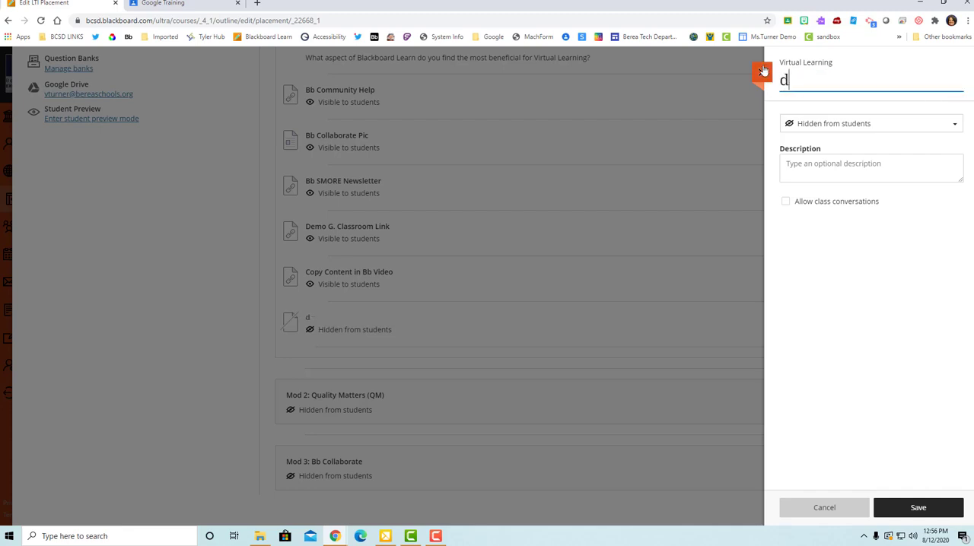
pyautogui.write('emo g. slides')
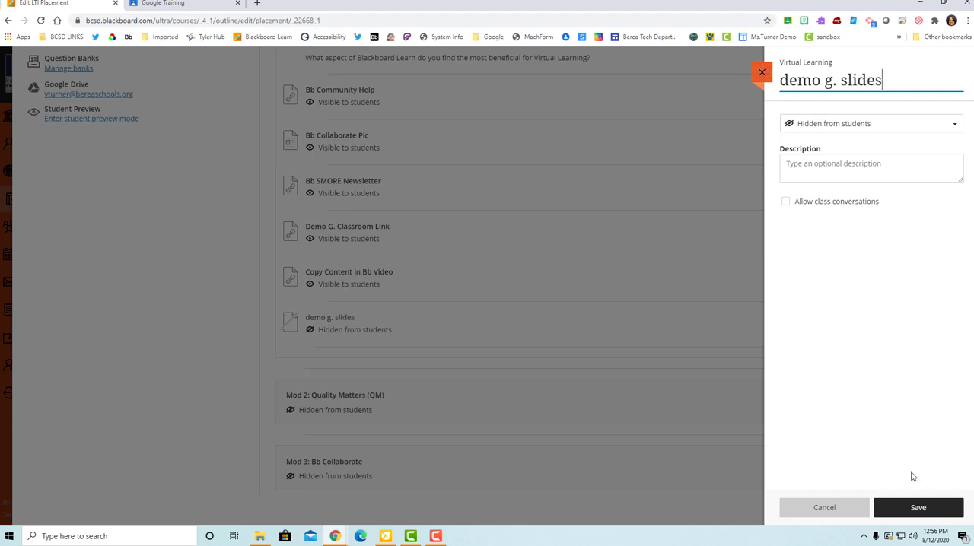
pyautogui.click(914, 510)
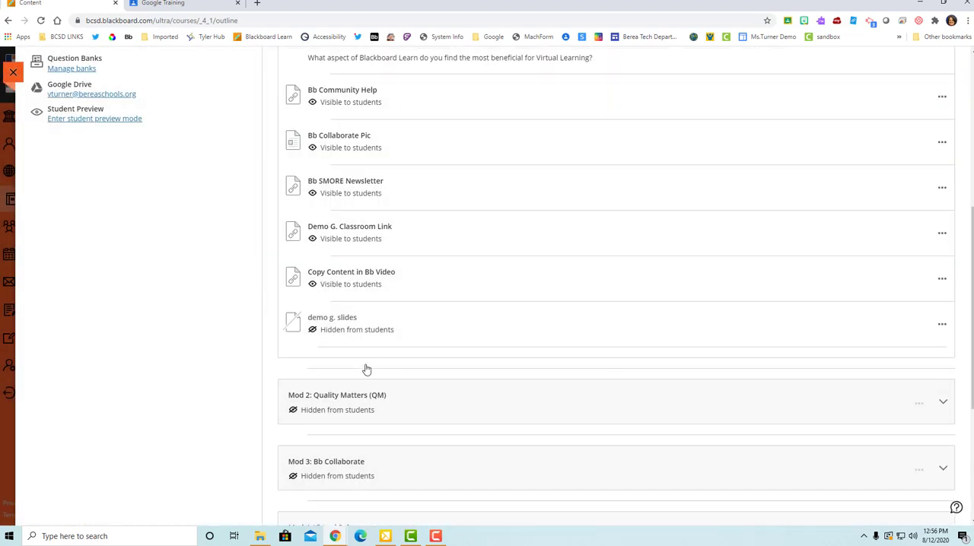
# Step: Make the "demo g. slides" item visible to students
pyautogui.scroll(2, 366, 369)
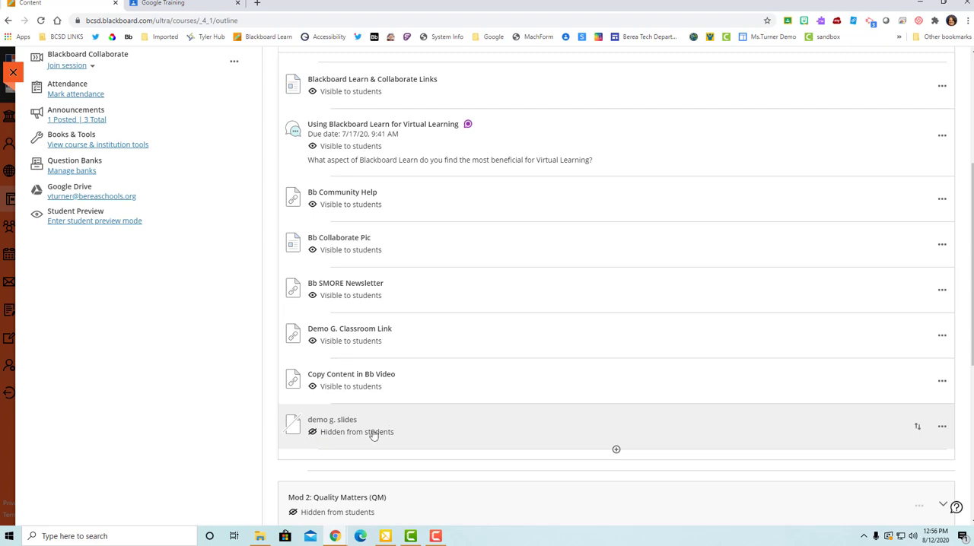
pyautogui.click(399, 438)
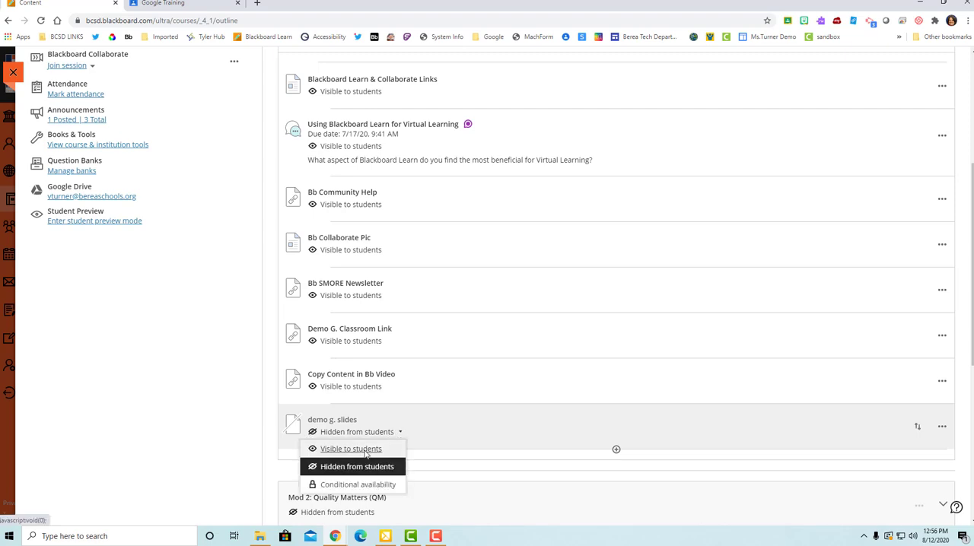
pyautogui.click(361, 449)
# Step: Start the student preview of the Virtual Learning course
pyautogui.scroll(2, 490, 423)
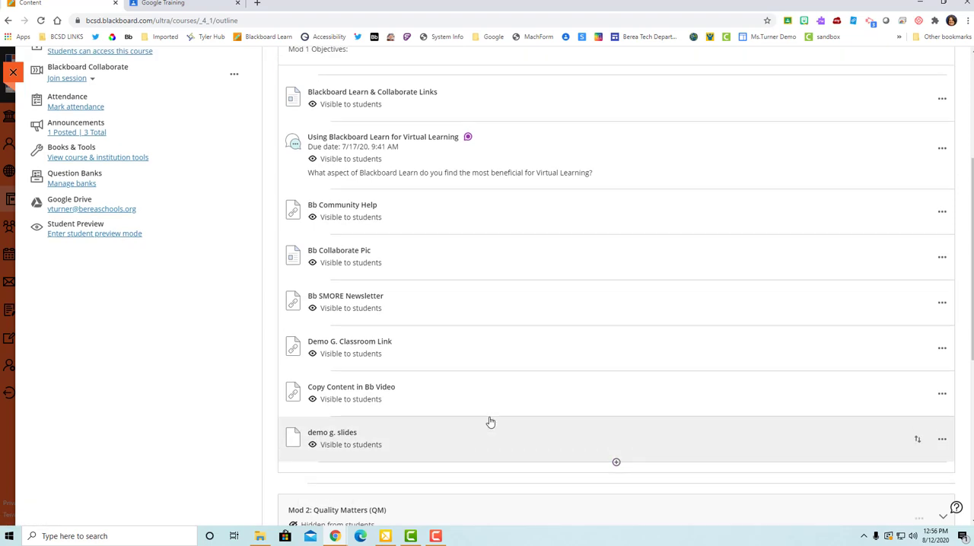
pyautogui.click(77, 323)
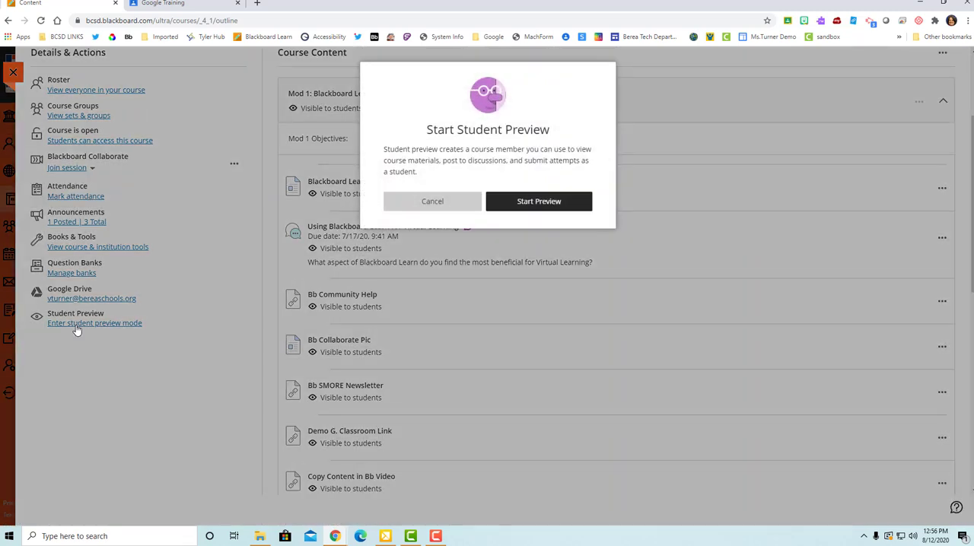
pyautogui.click(570, 207)
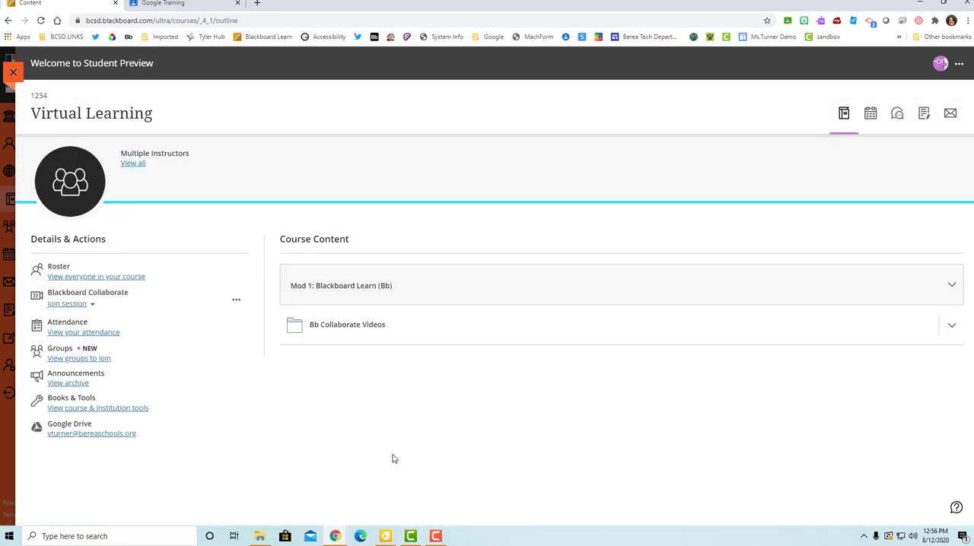
# Step: Expand Mod 1: Blackboard Learn (Bb) in the student preview and view the "demo g. slides" presentation
pyautogui.click(458, 284)
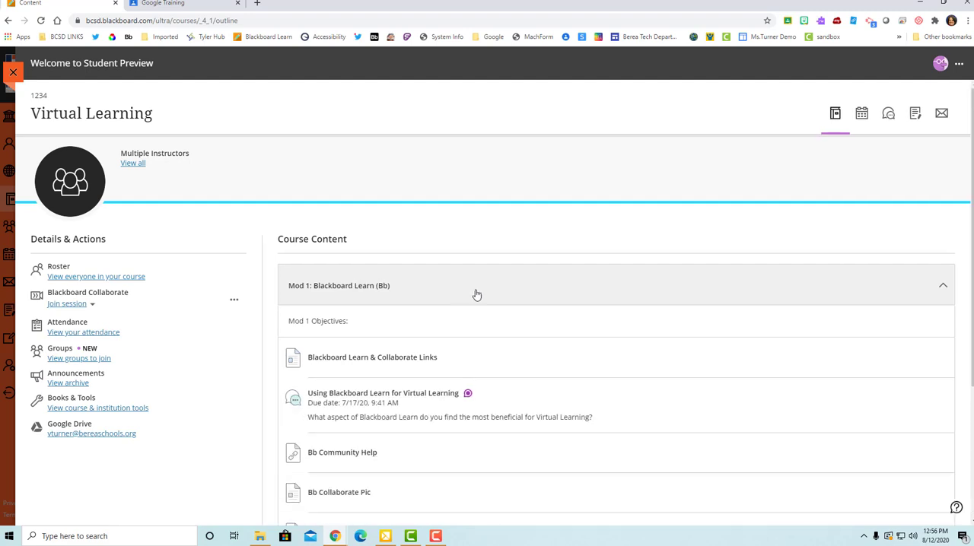
pyautogui.scroll(-2, 474, 296)
pyautogui.scroll(1, 476, 295)
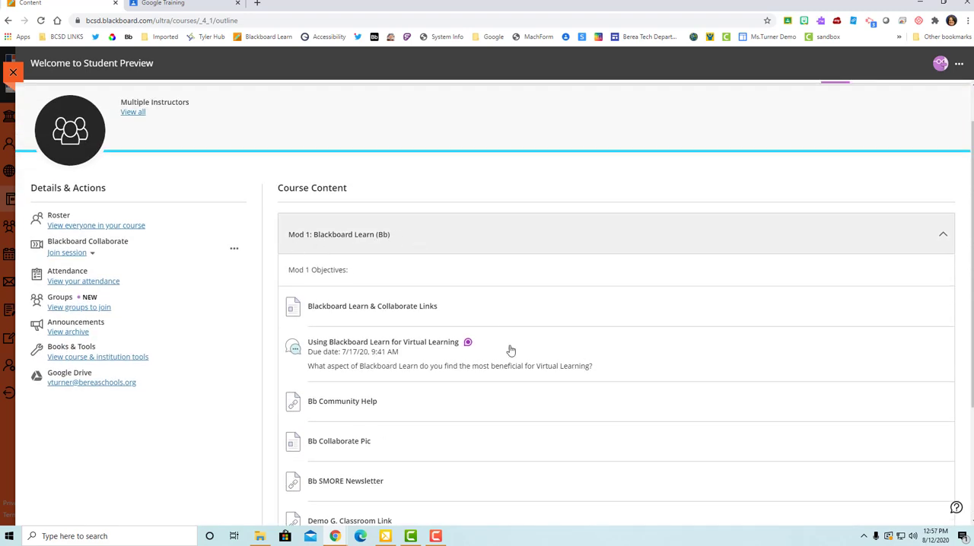
pyautogui.scroll(-2, 506, 347)
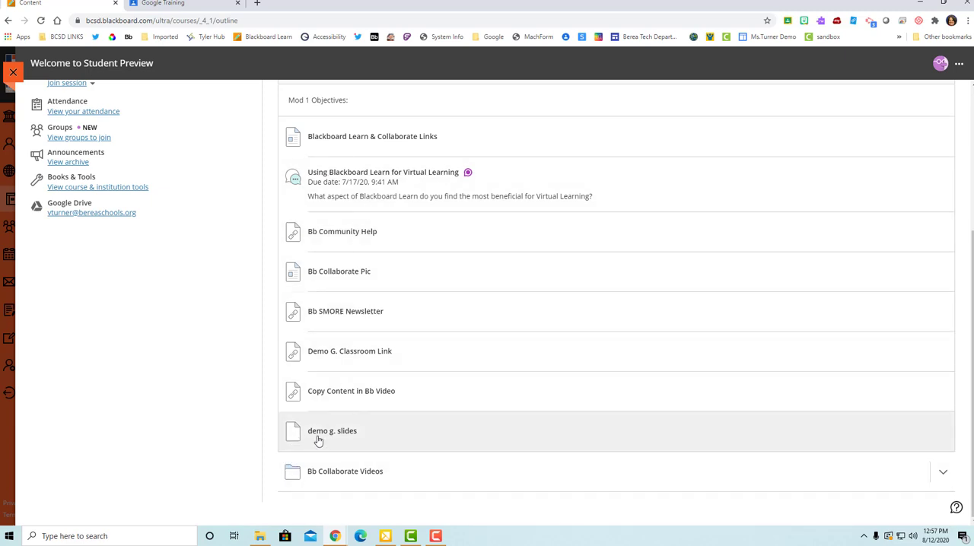
pyautogui.click(330, 437)
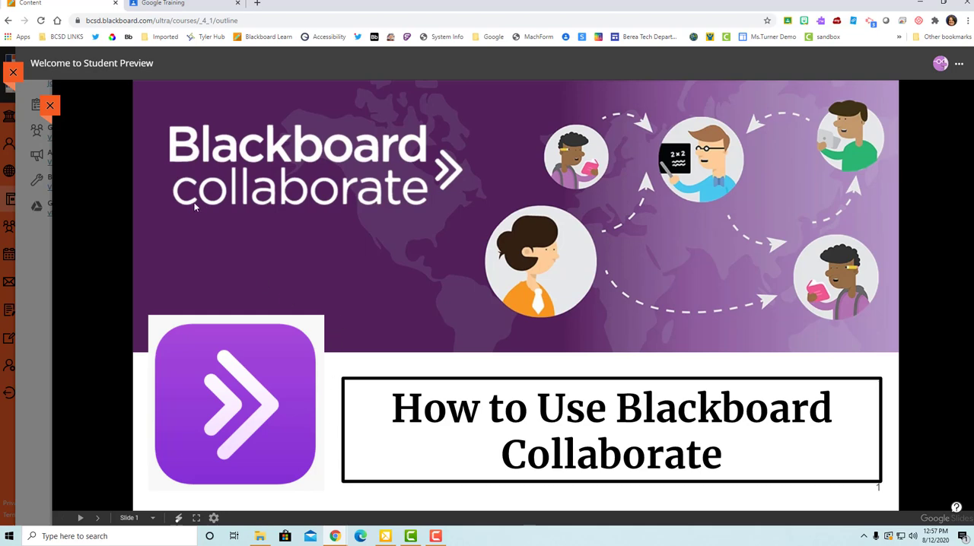
# Step: Close the presentation and end the student preview
pyautogui.click(13, 73)
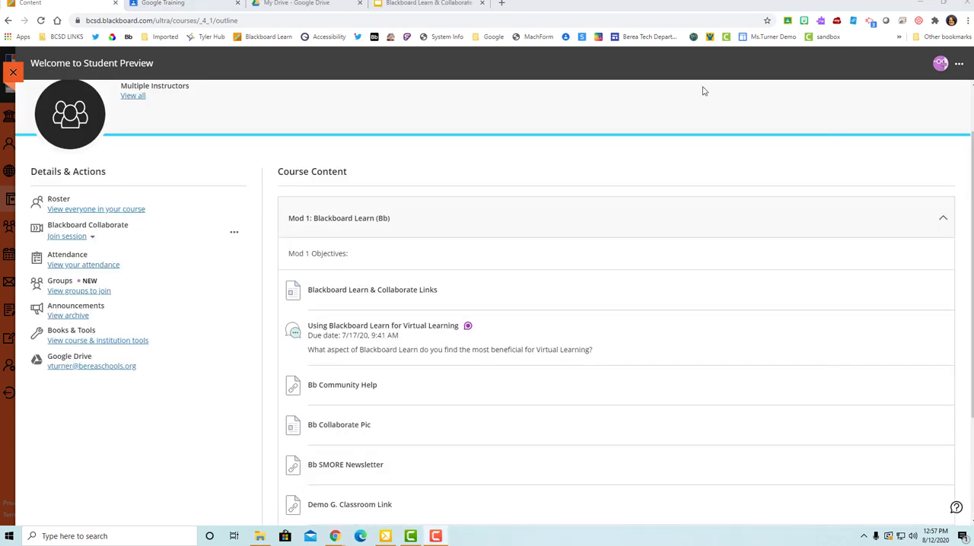
pyautogui.click(959, 66)
pyautogui.click(868, 131)
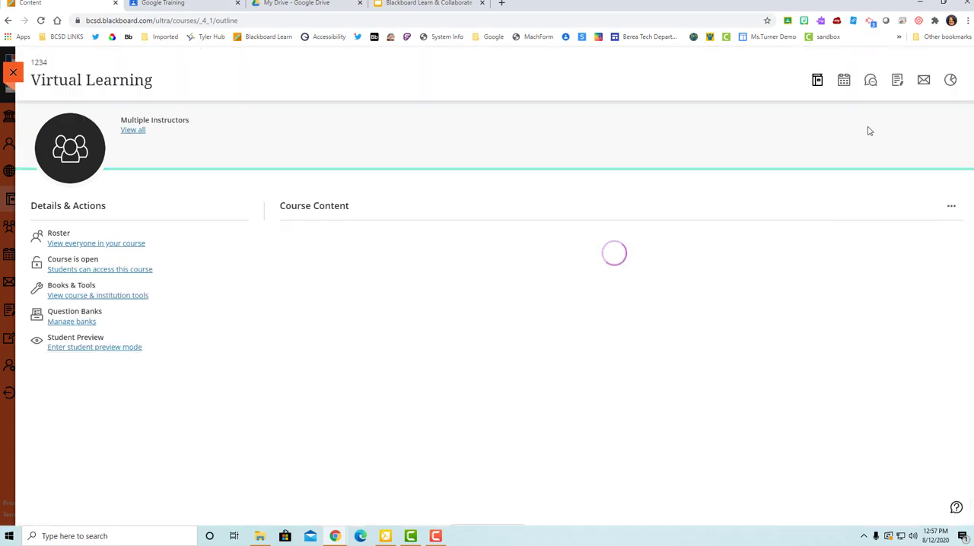
# Step: Expand Mod 1: Blackboard Learn (Bb) and open the Content Market to add an item directly below "demo g. slides"
pyautogui.click(444, 259)
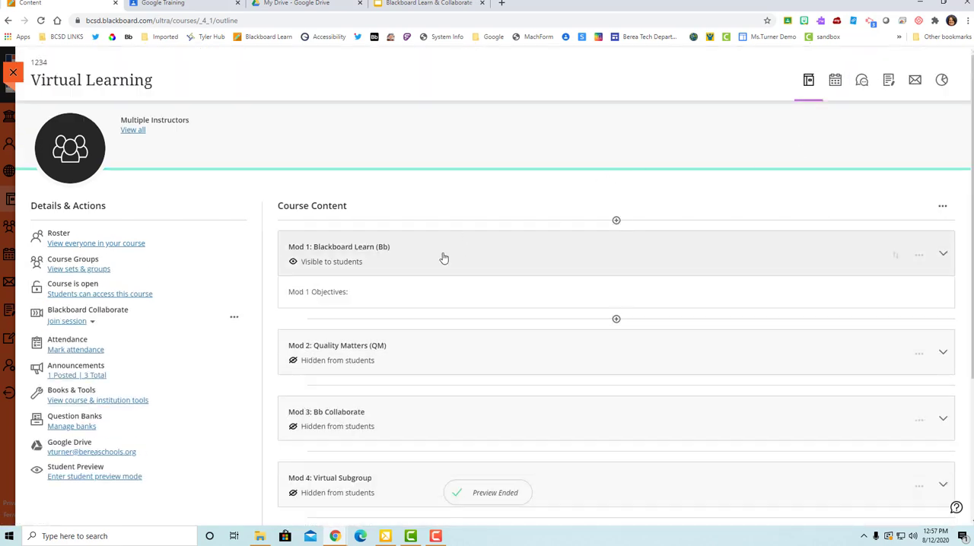
pyautogui.scroll(-3, 602, 415)
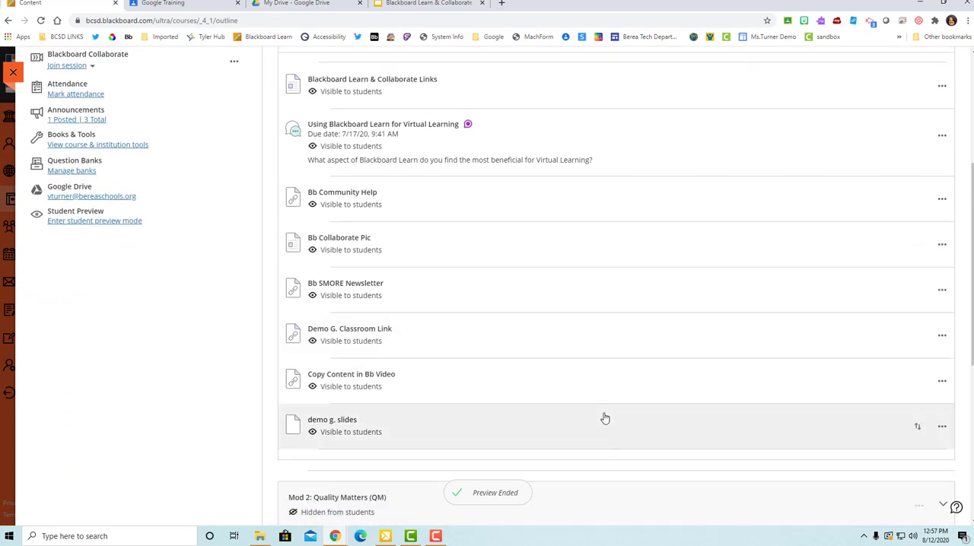
pyautogui.scroll(-1, 604, 419)
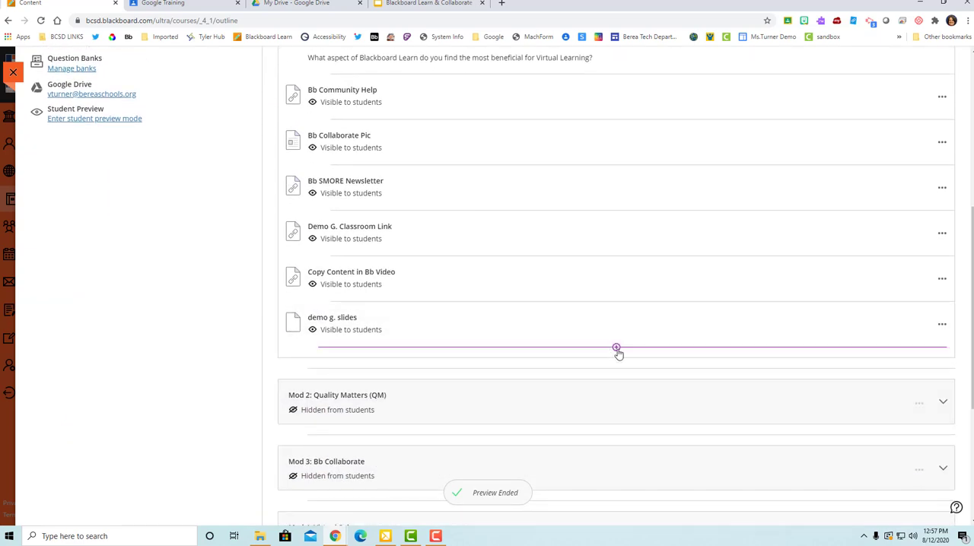
pyautogui.click(616, 348)
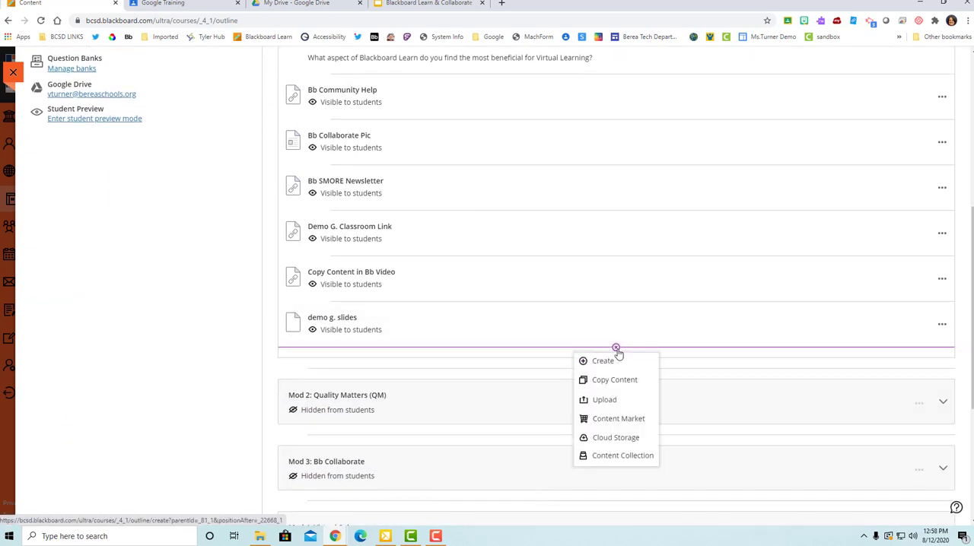
pyautogui.click(632, 419)
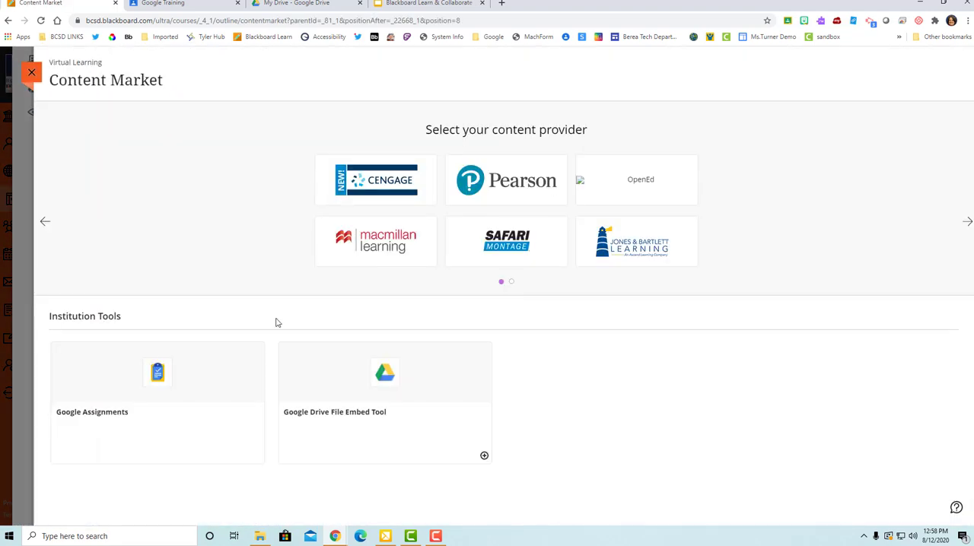
# Step: Launch Google Assignments with the signed-in account and set the new assignment's total points to 10 and title to "demo"
pyautogui.click(150, 427)
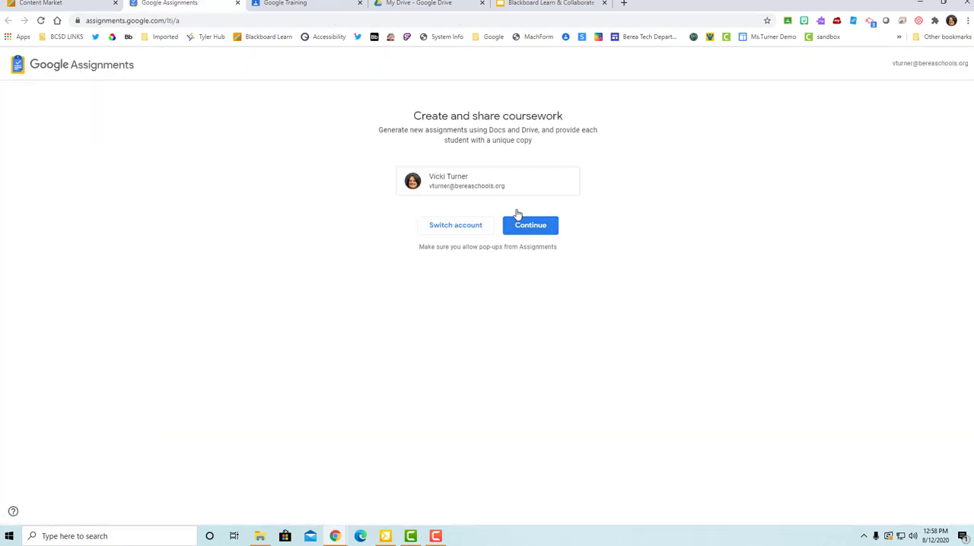
pyautogui.click(522, 227)
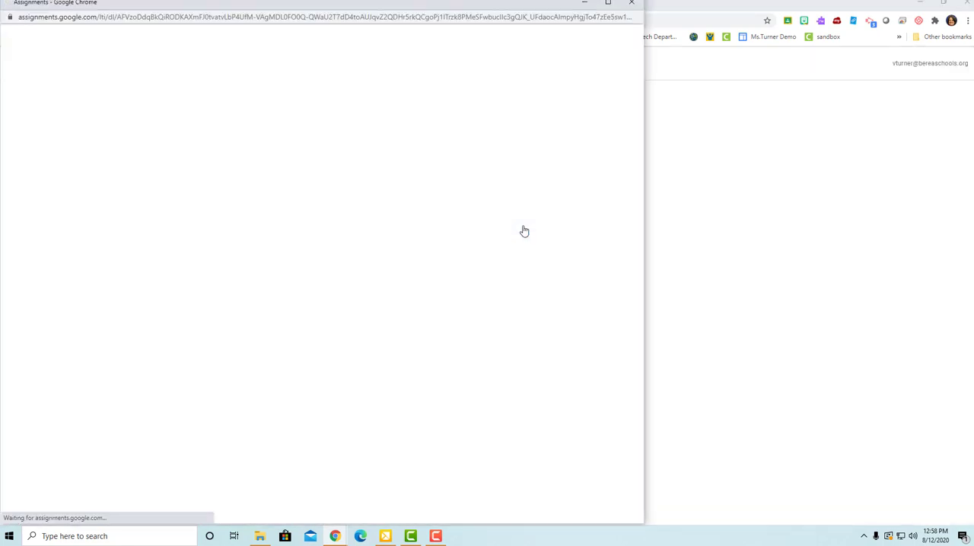
pyautogui.click(236, 158)
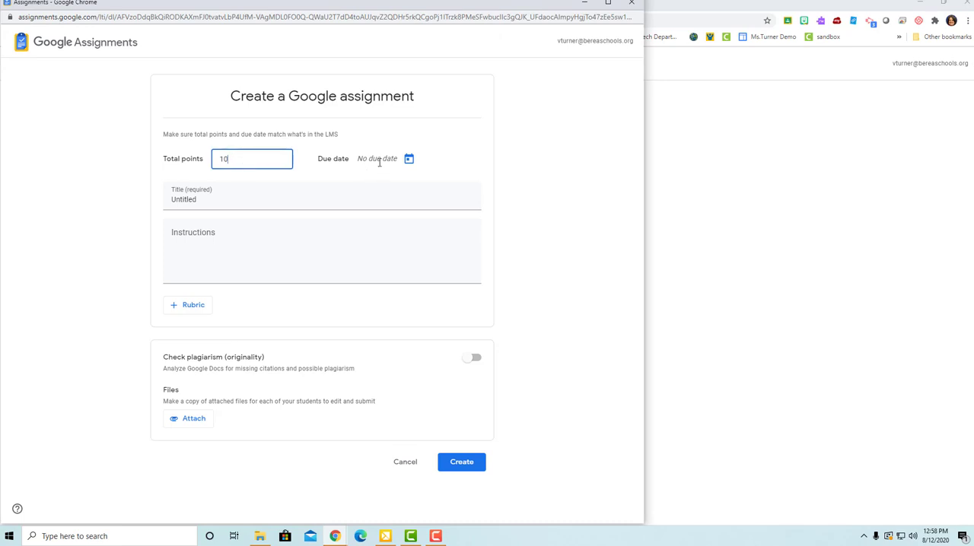
pyautogui.click(213, 203)
pyautogui.write('demo')
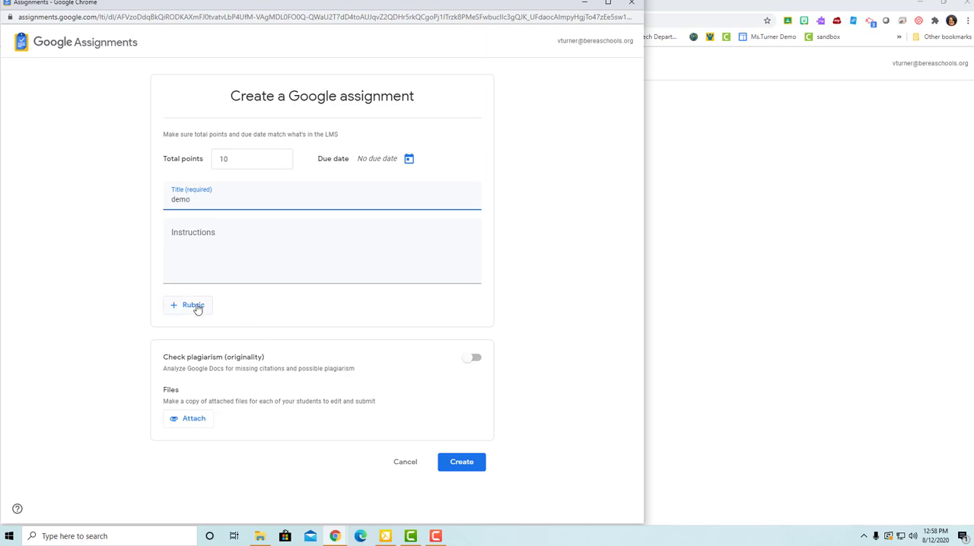
# Step: Attach the Tech Coaches 20-21 document from Google Drive to the assignment and create it
pyautogui.click(192, 424)
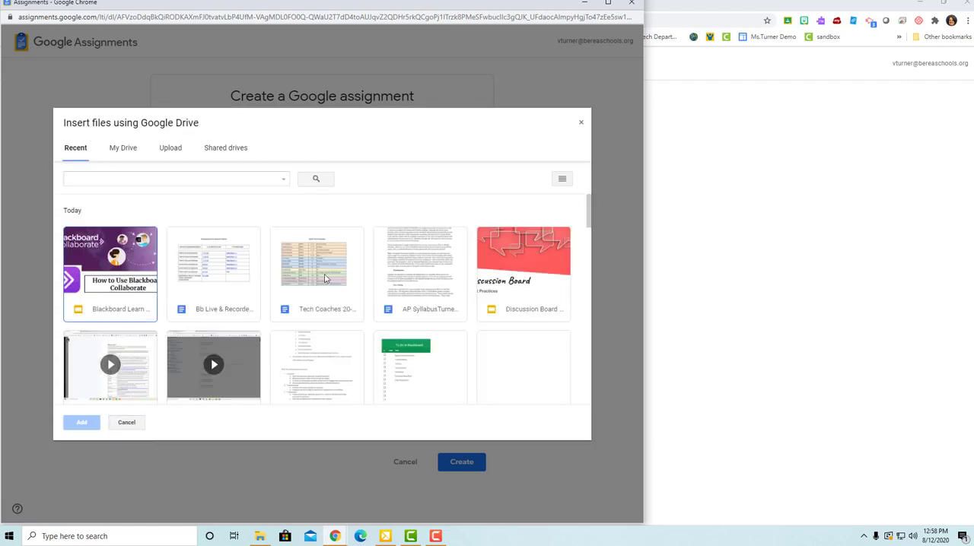
pyautogui.doubleClick(324, 279)
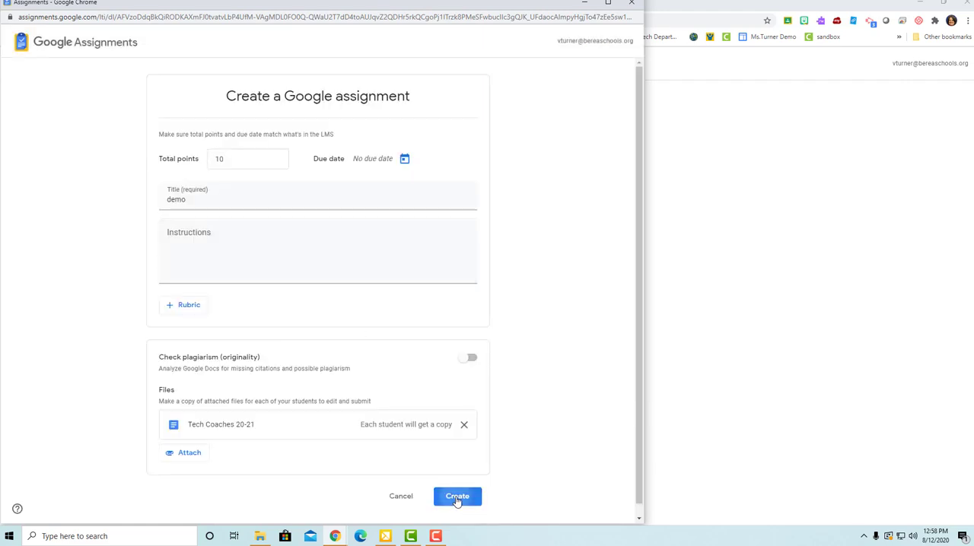
pyautogui.click(456, 497)
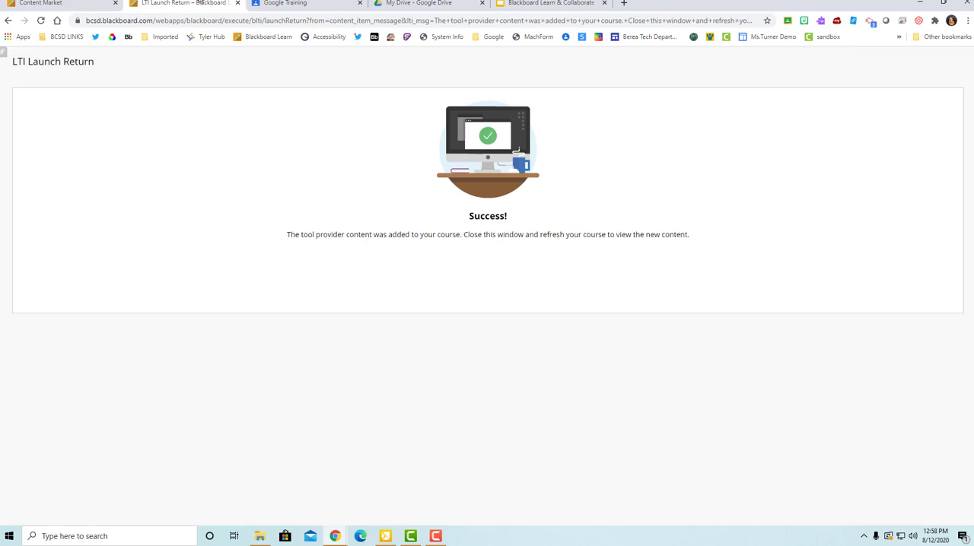
# Step: Close the launch confirmation and the Content Market, and reload the Virtual Learning course page
pyautogui.click(237, 3)
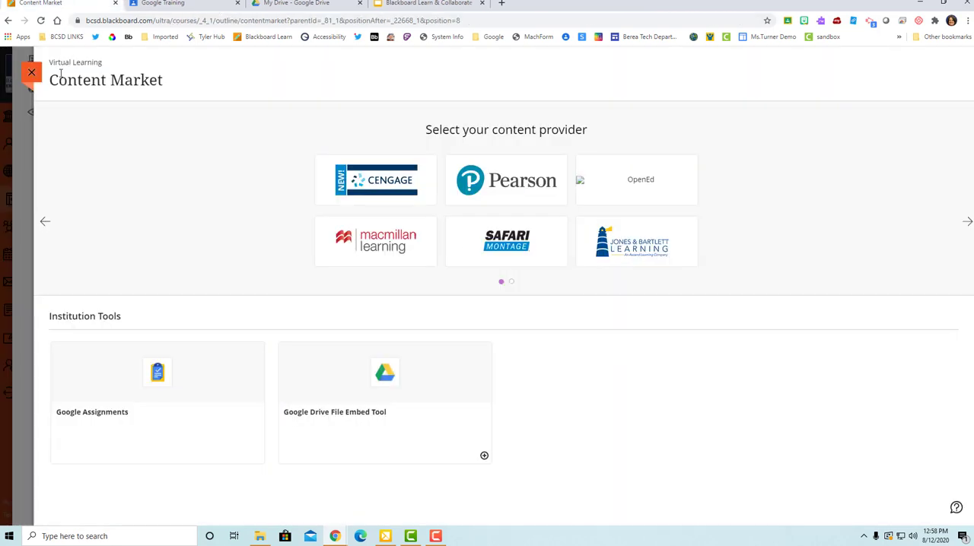
pyautogui.click(31, 73)
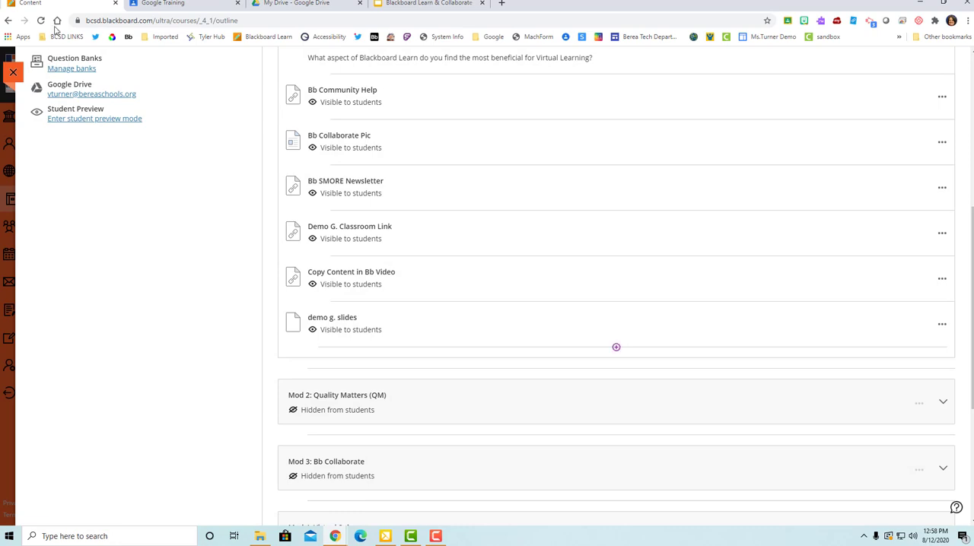
pyautogui.click(40, 21)
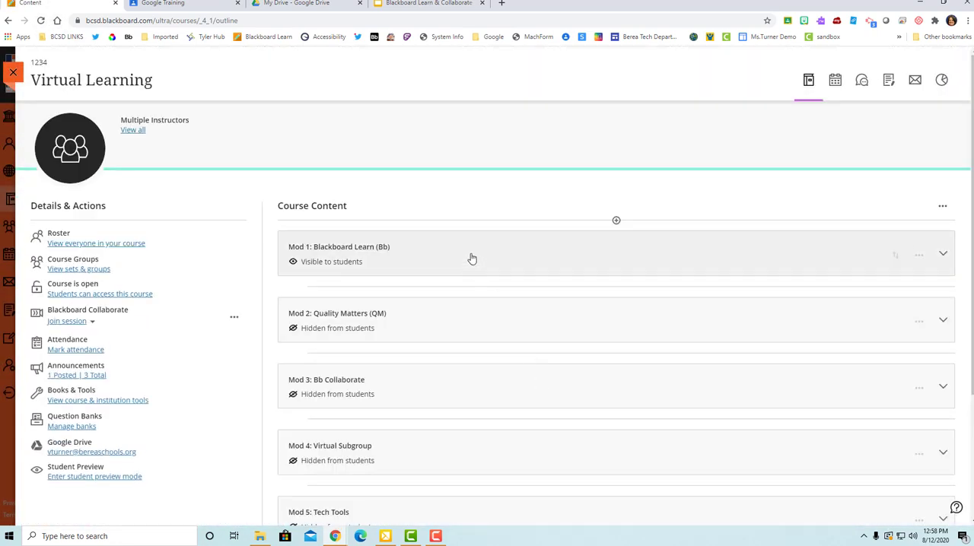
# Step: Expand Mod 1 and open the "demo" assignment to view its details, closing it when done
pyautogui.click(472, 260)
pyautogui.scroll(-5, 521, 350)
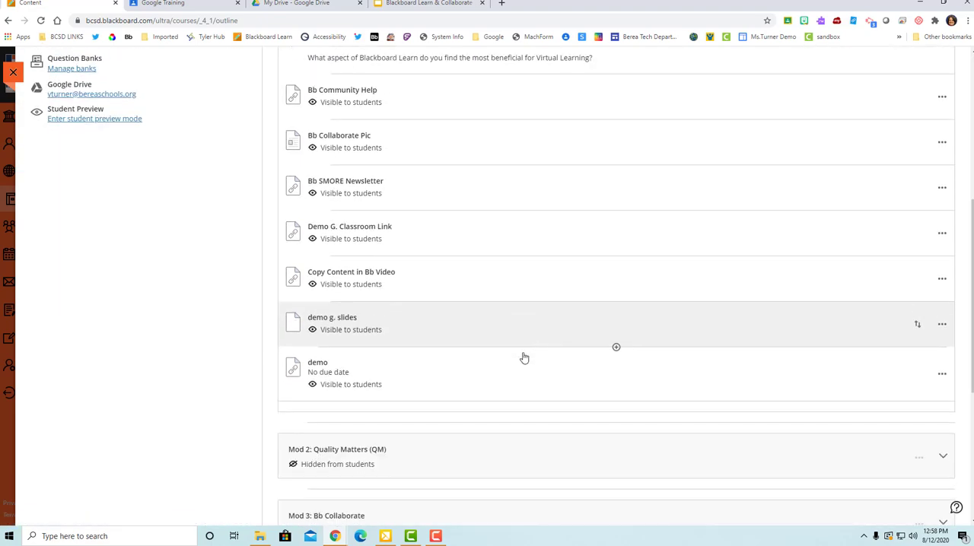
pyautogui.click(323, 365)
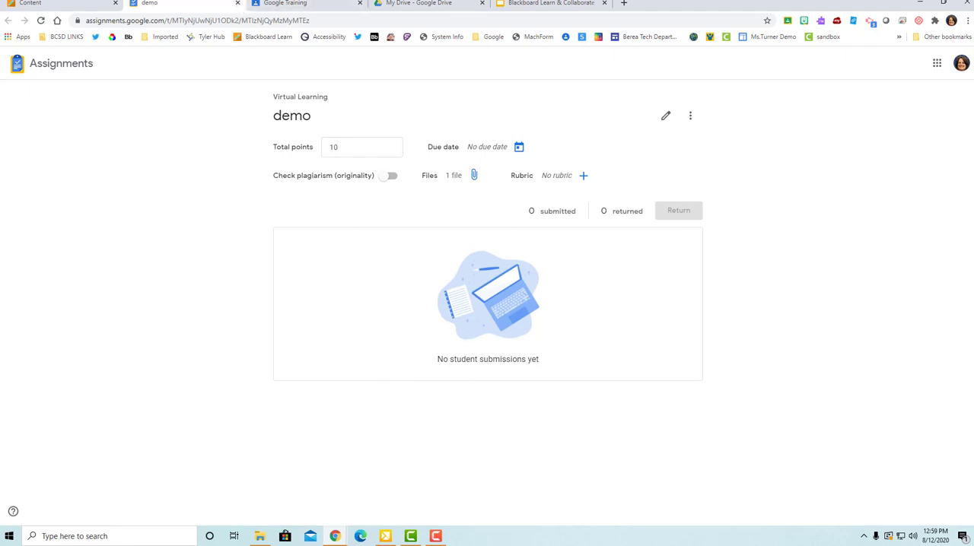
pyautogui.click(237, 3)
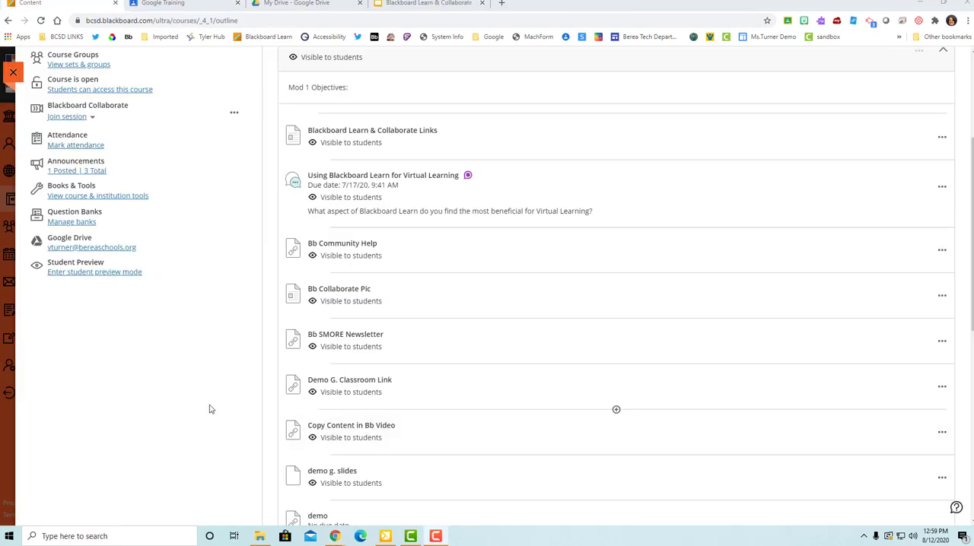
# Step: Create a new Link item below the "demo" assignment in Mod 1
pyautogui.scroll(-1, 560, 389)
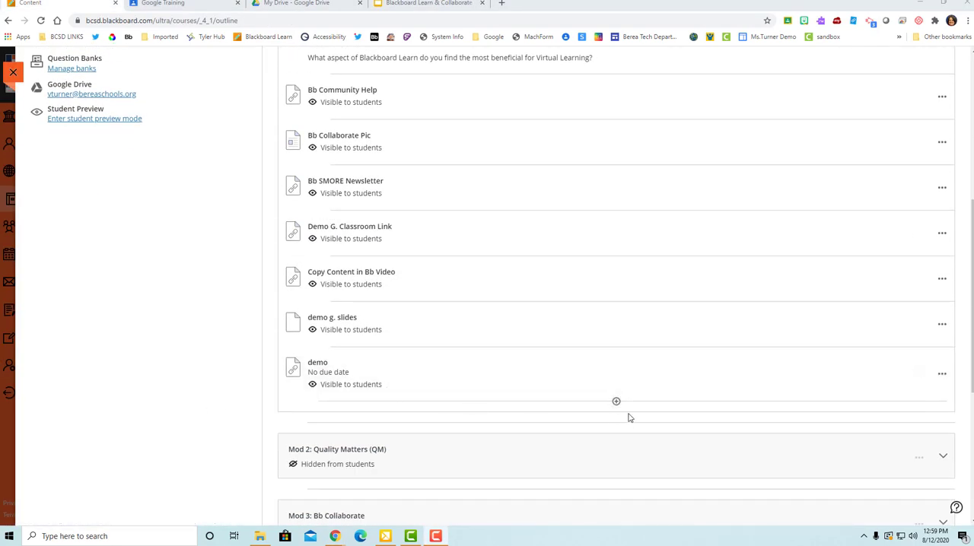
pyautogui.click(616, 403)
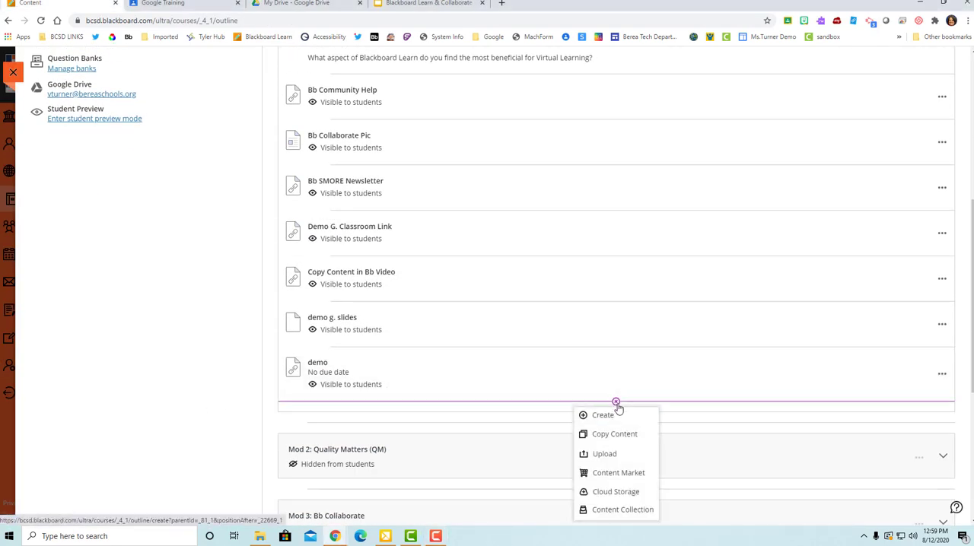
pyautogui.click(601, 417)
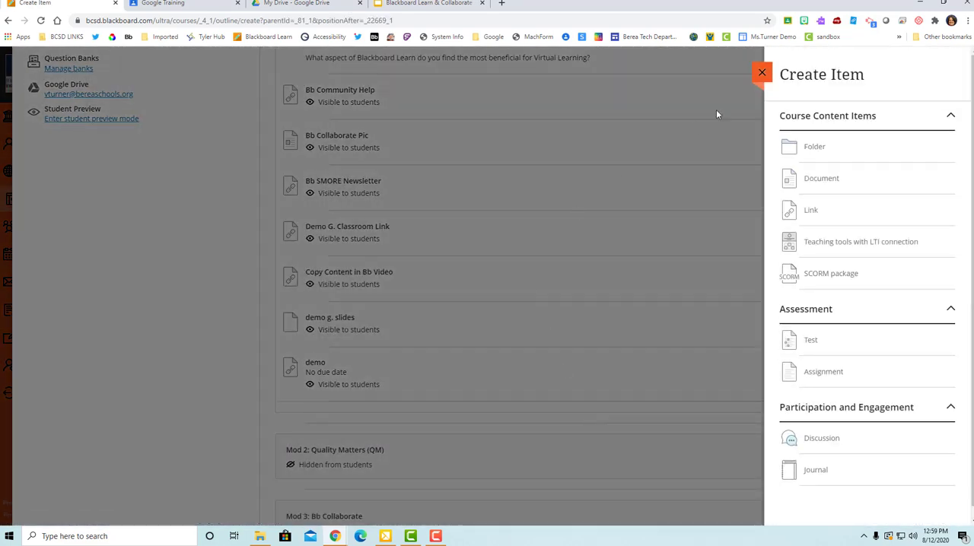
pyautogui.click(813, 213)
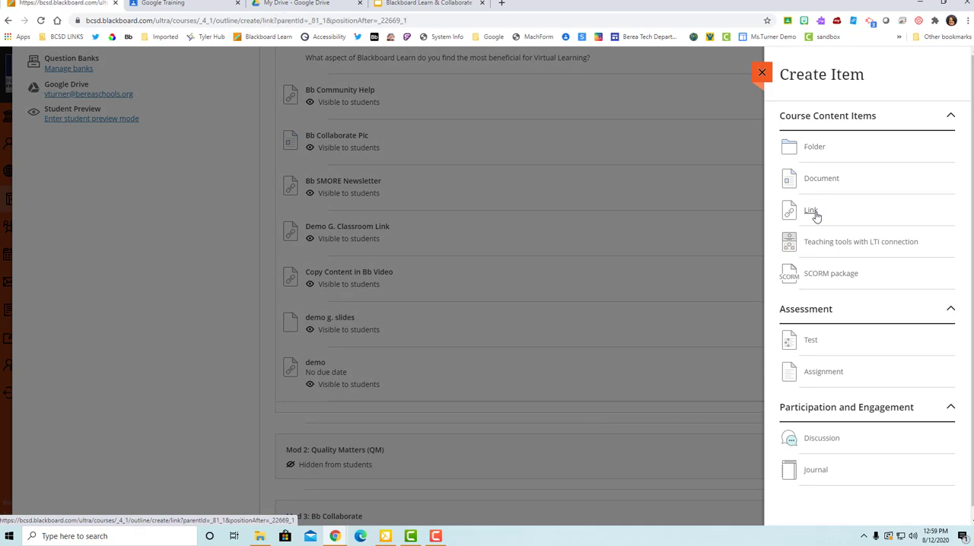
# Step: Switch to the Blackboard Learn & Collaborate presentation in Google Slides and copy its sharing link
pyautogui.click(296, 4)
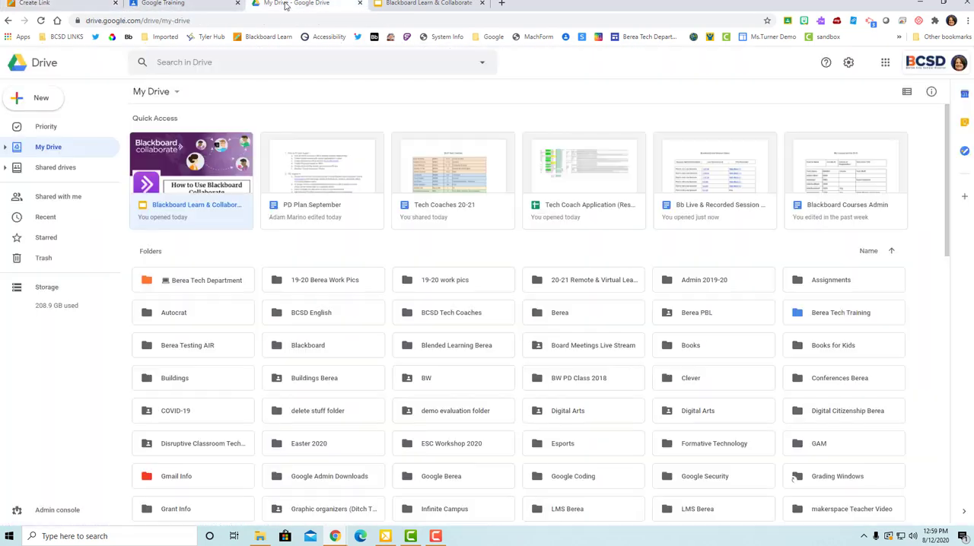
pyautogui.click(436, 6)
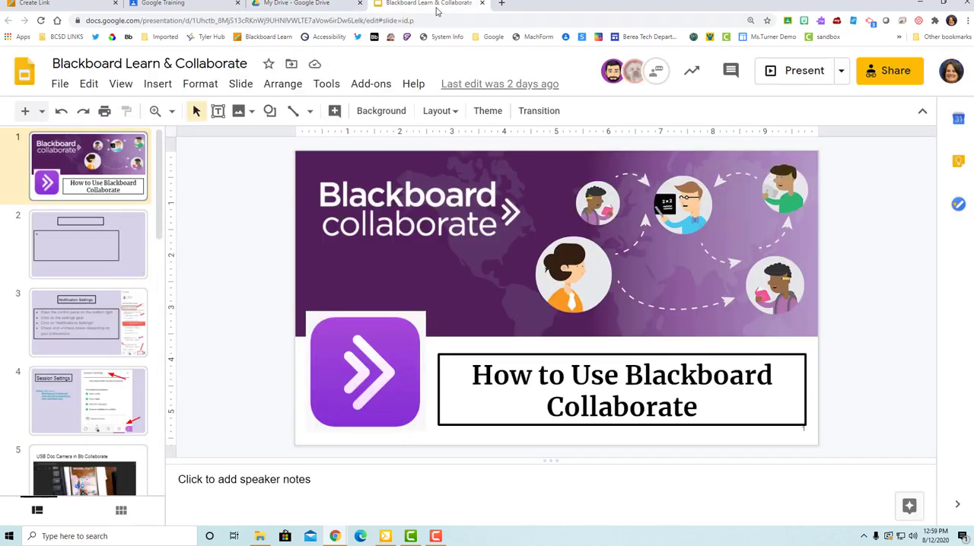
pyautogui.click(896, 74)
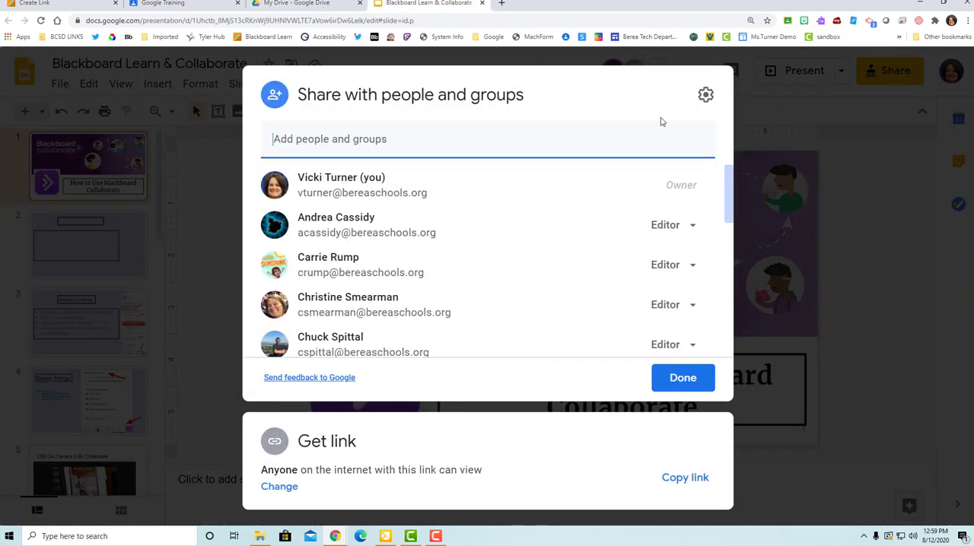
pyautogui.click(672, 479)
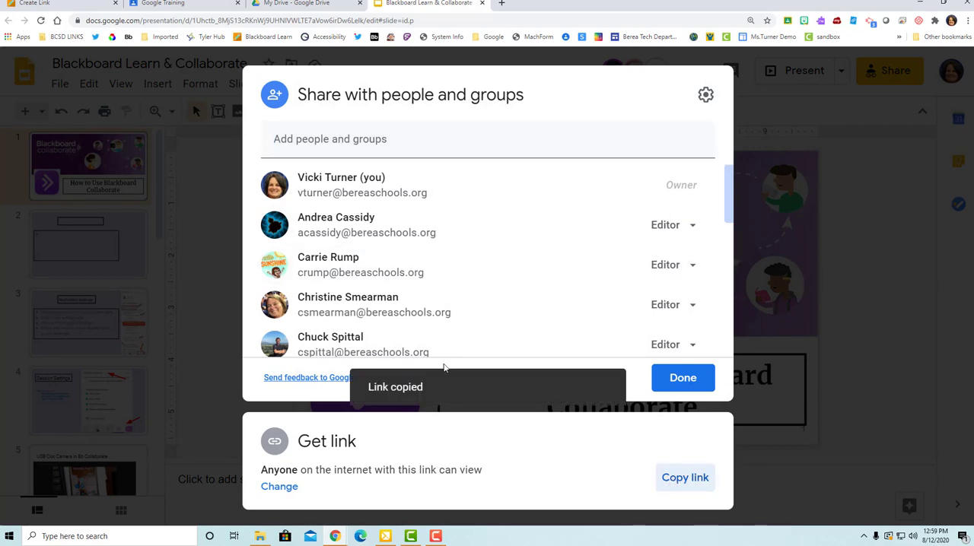
pyautogui.click(819, 114)
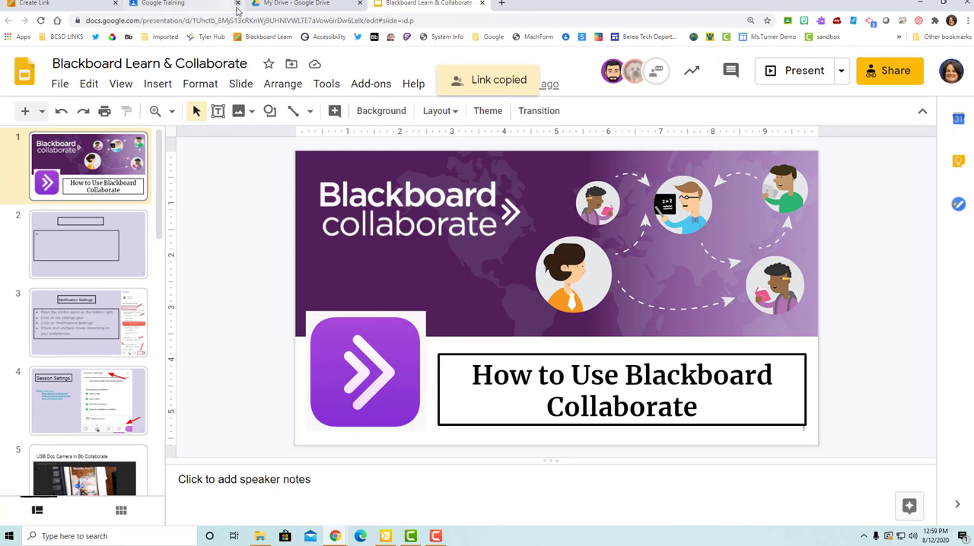
# Step: Return to the new Blackboard link, paste the presentation's address as the link URL and make it visible to students
pyautogui.click(46, 3)
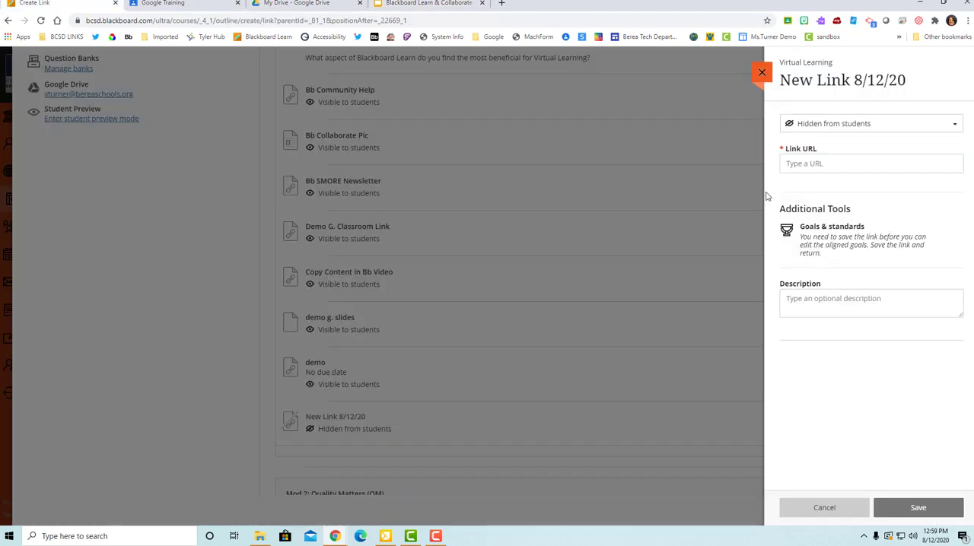
pyautogui.click(815, 162)
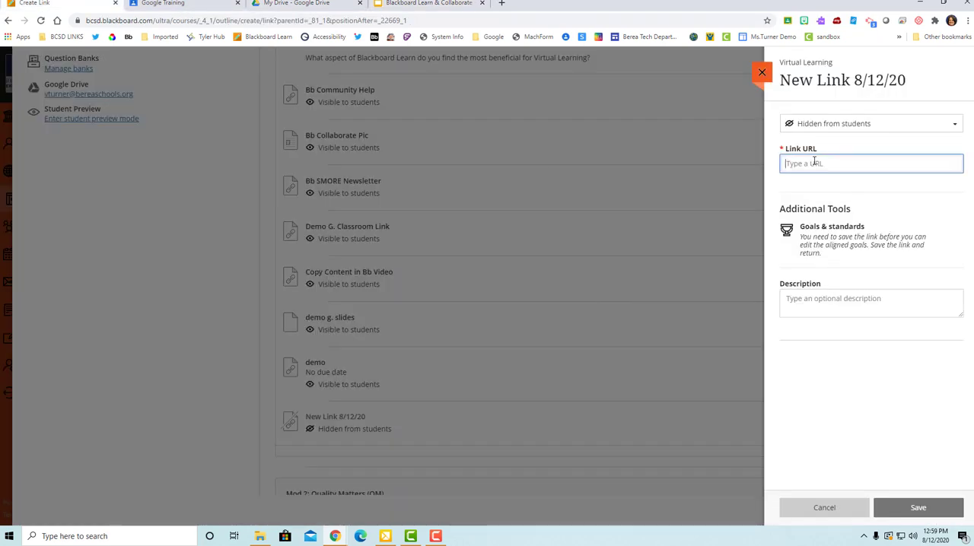
pyautogui.hotkey('ctrl', 'v')
pyautogui.click(866, 126)
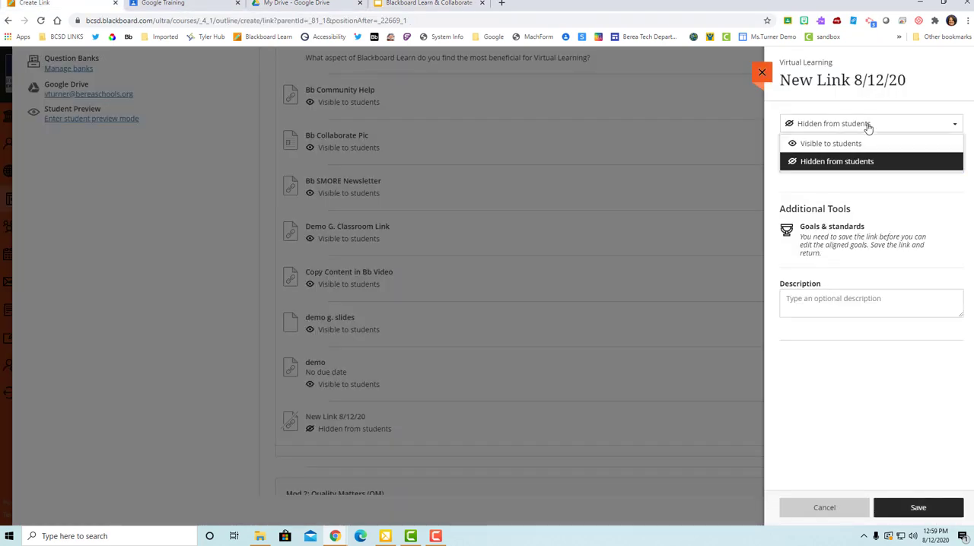
pyautogui.click(861, 143)
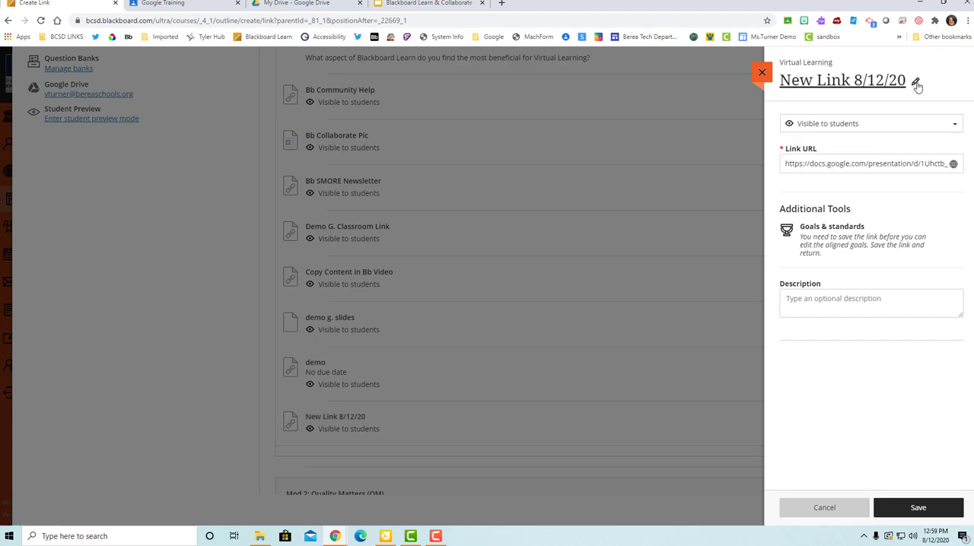
# Step: Rename the link as "Google Slides Bb" and save it
pyautogui.click(916, 84)
pyautogui.moveTo(908, 80); pyautogui.dragTo(774, 82)
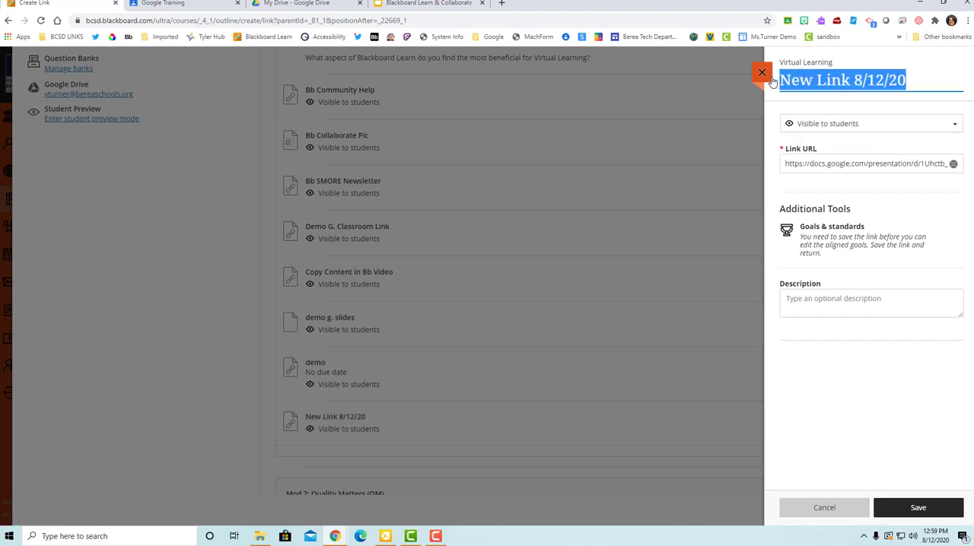
pyautogui.write('Google ')
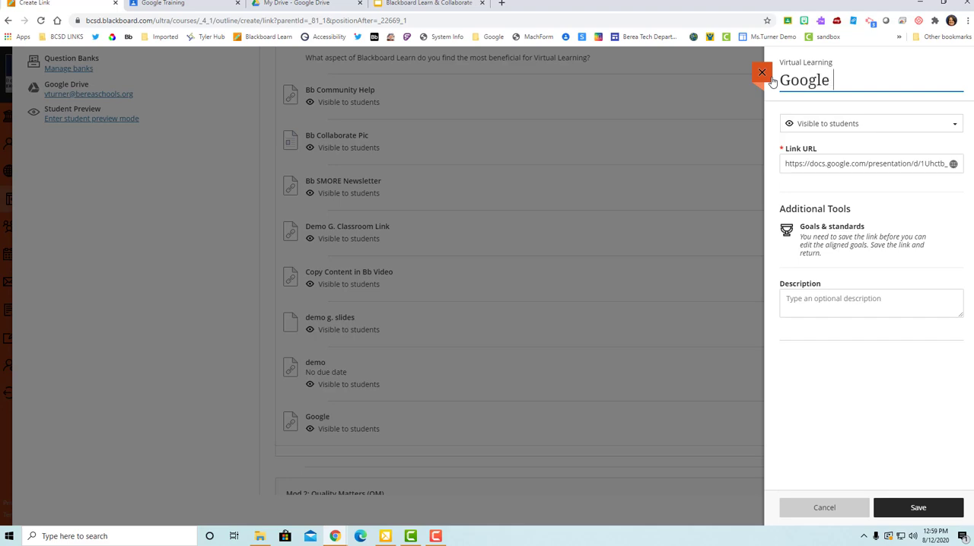
pyautogui.write('Slides Bb')
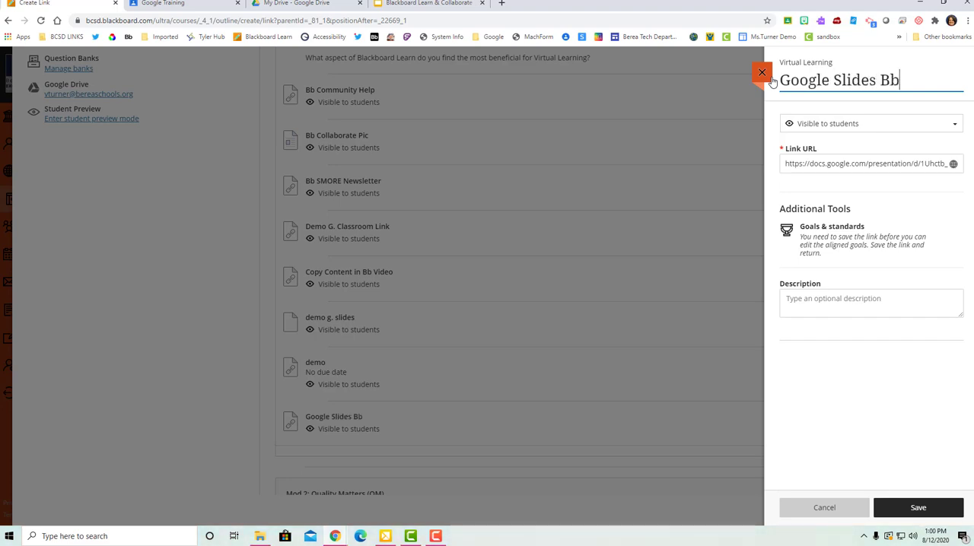
pyautogui.click(934, 518)
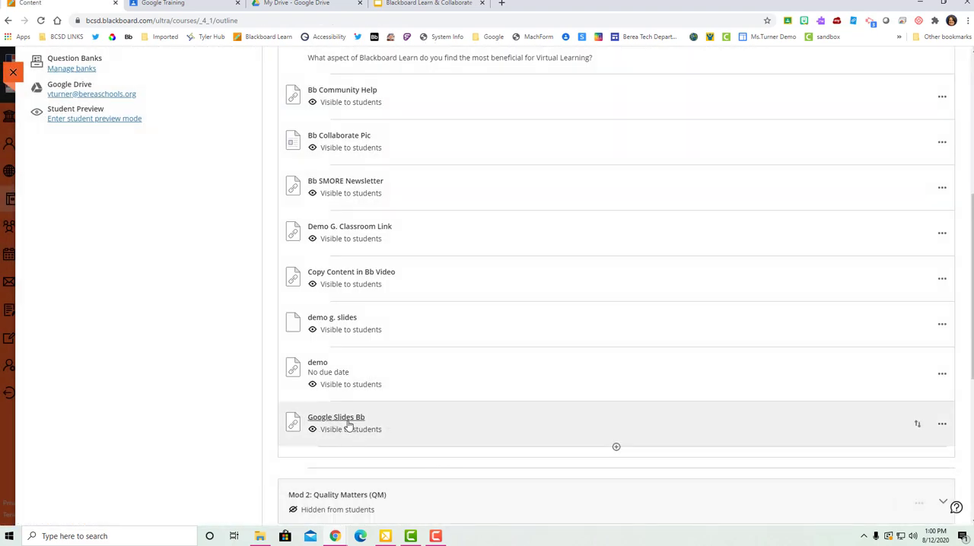
# Step: Start the student preview, expand Mod 1: Blackboard Learn (Bb) and open the "Google Slides Bb" link
pyautogui.click(103, 120)
pyautogui.click(541, 200)
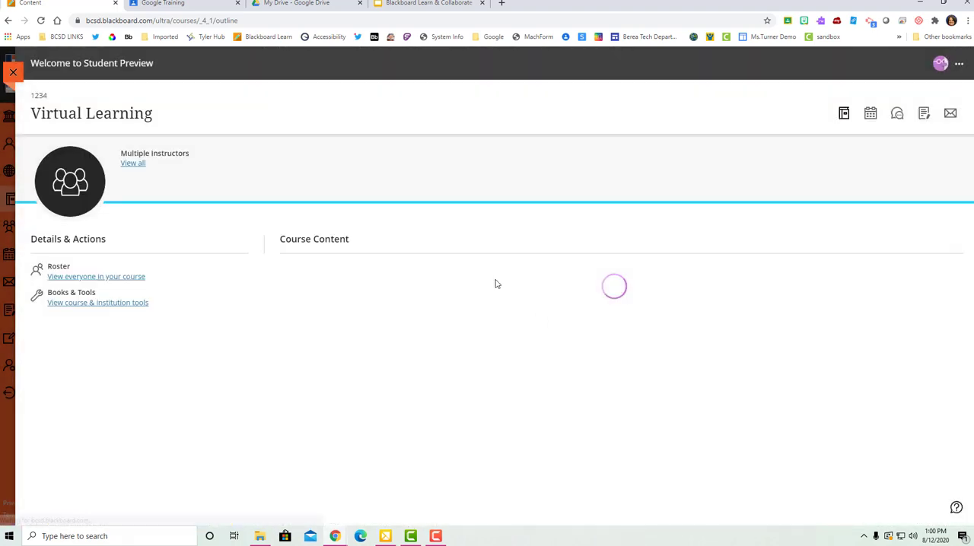
pyautogui.click(449, 286)
pyautogui.scroll(-3, 471, 304)
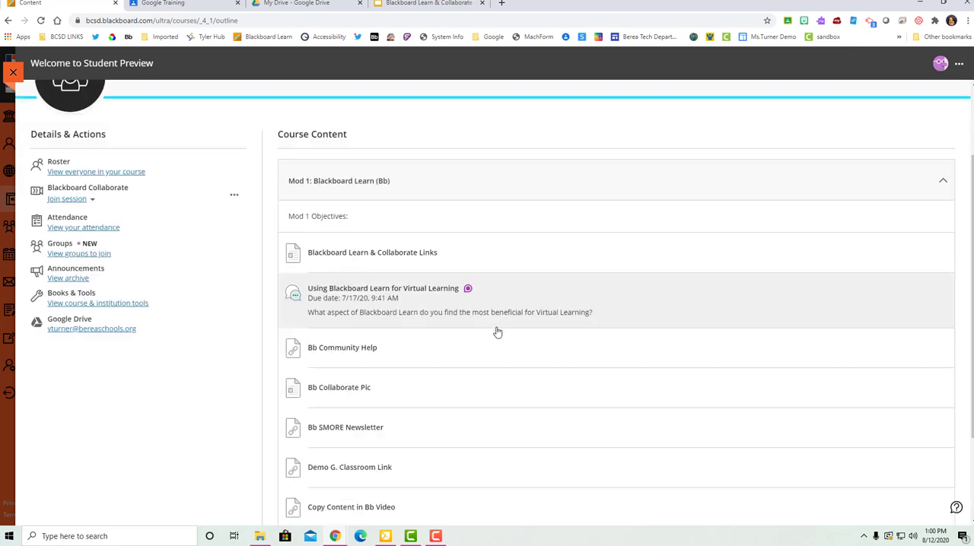
pyautogui.scroll(-1, 471, 395)
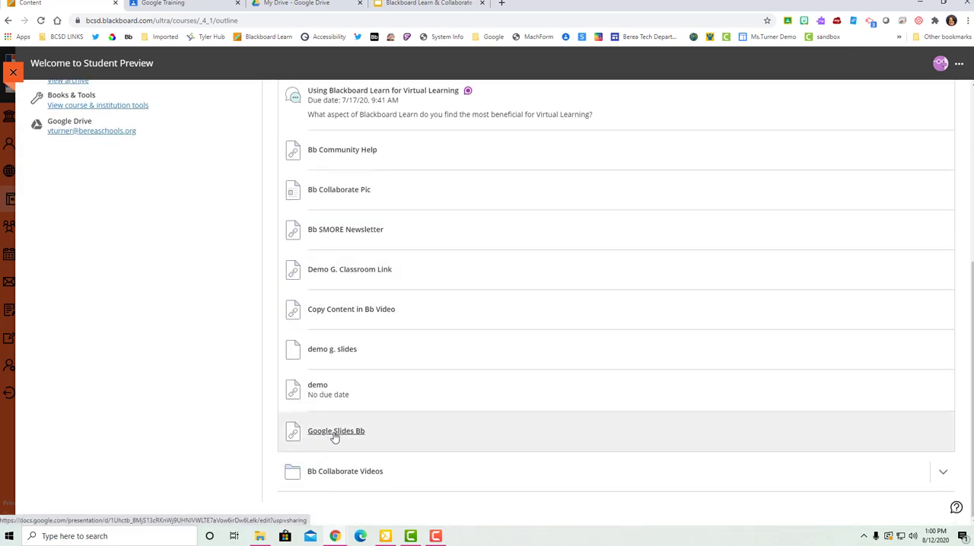
pyautogui.click(331, 434)
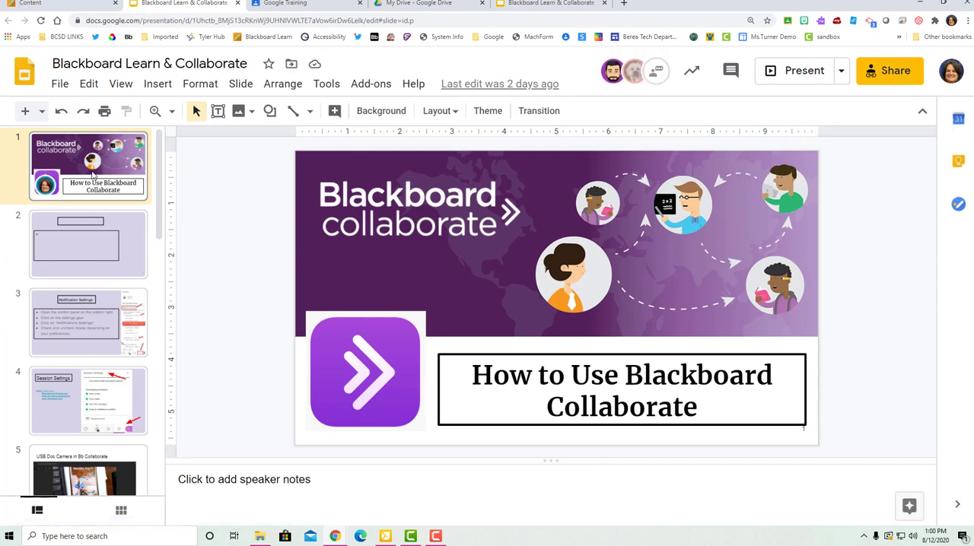
# Step: Look through the slides of the linked Blackboard Learn & Collaborate presentation and close it to return to the student preview
pyautogui.scroll(-4, 152, 255)
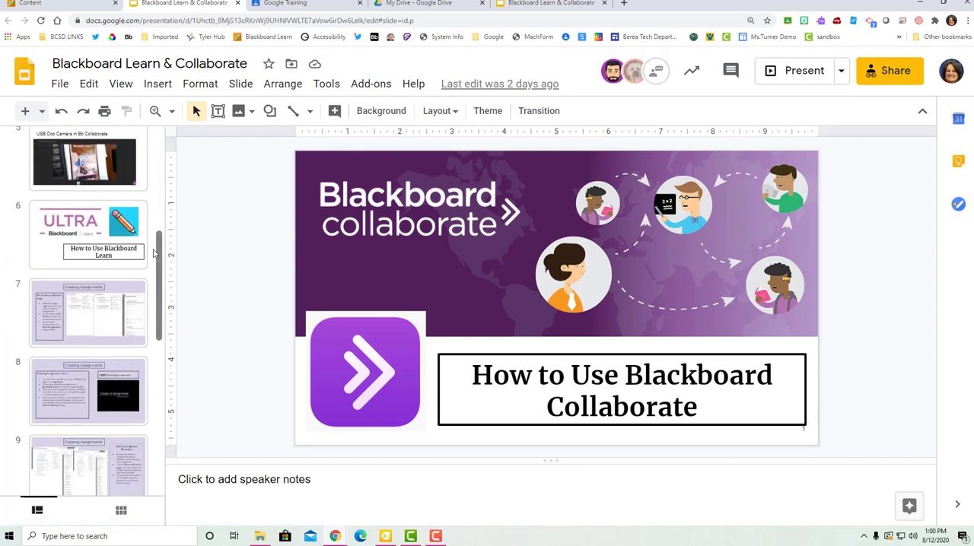
pyautogui.scroll(-3, 152, 255)
pyautogui.scroll(4, 152, 254)
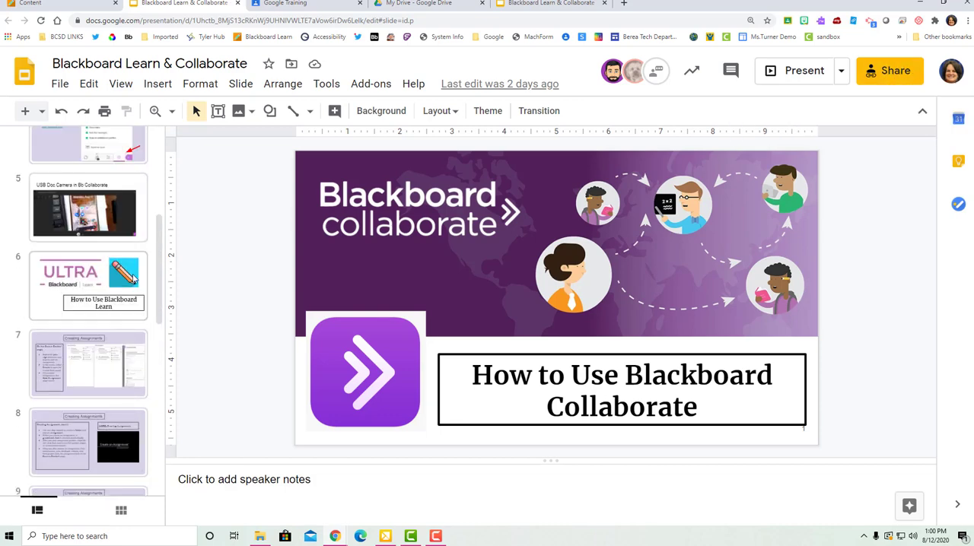
pyautogui.scroll(-7, 137, 270)
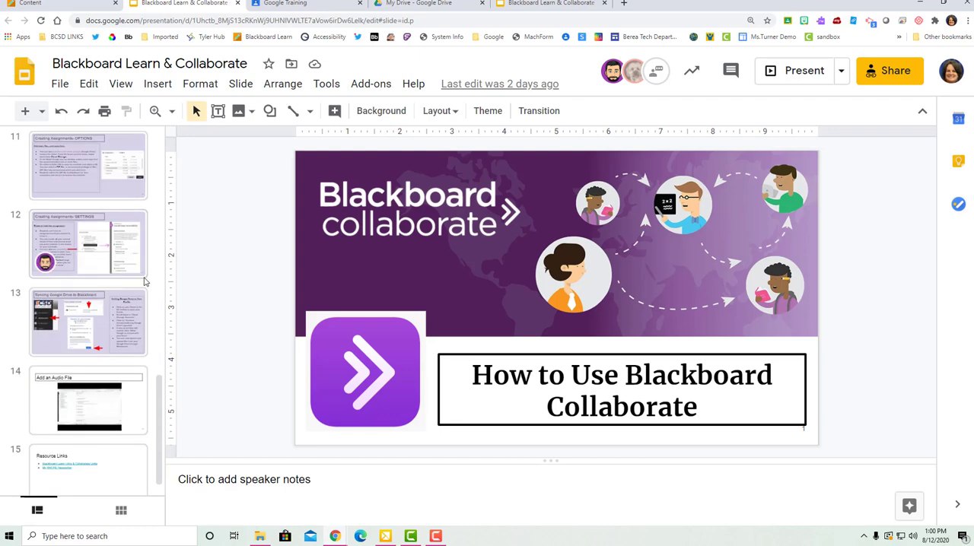
pyautogui.scroll(10, 145, 281)
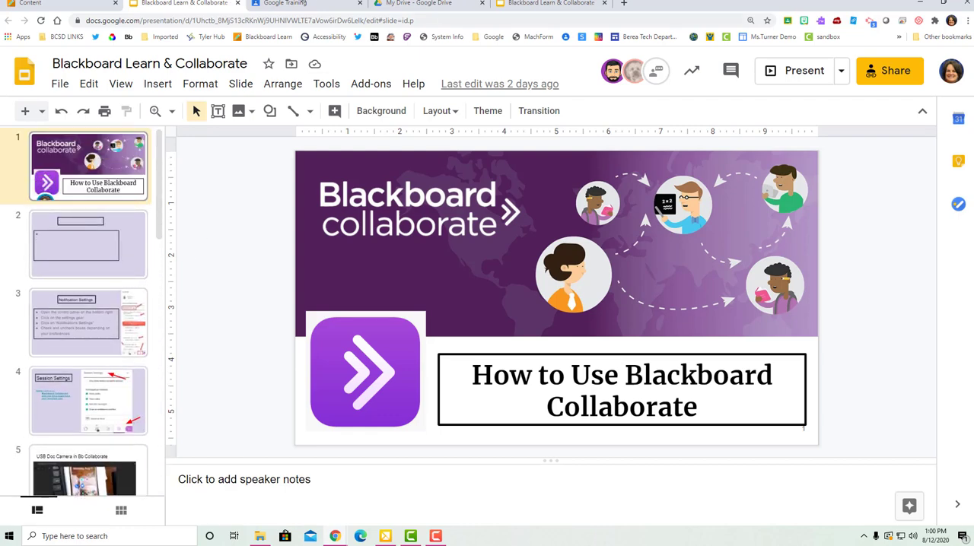
pyautogui.click(237, 4)
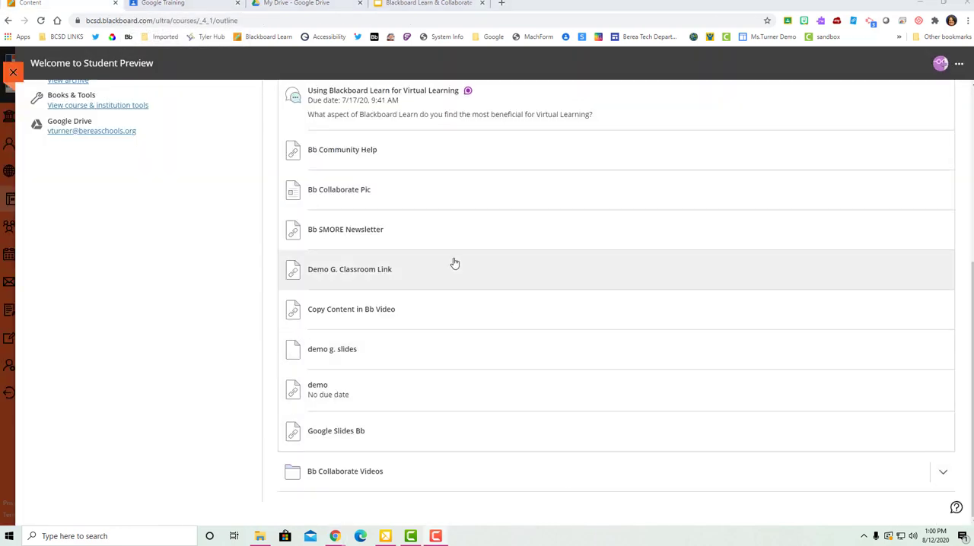
# Step: Open the "Bb SMORE Newsletter" link, glance through the newsletter and close it to return to the student preview
pyautogui.click(350, 230)
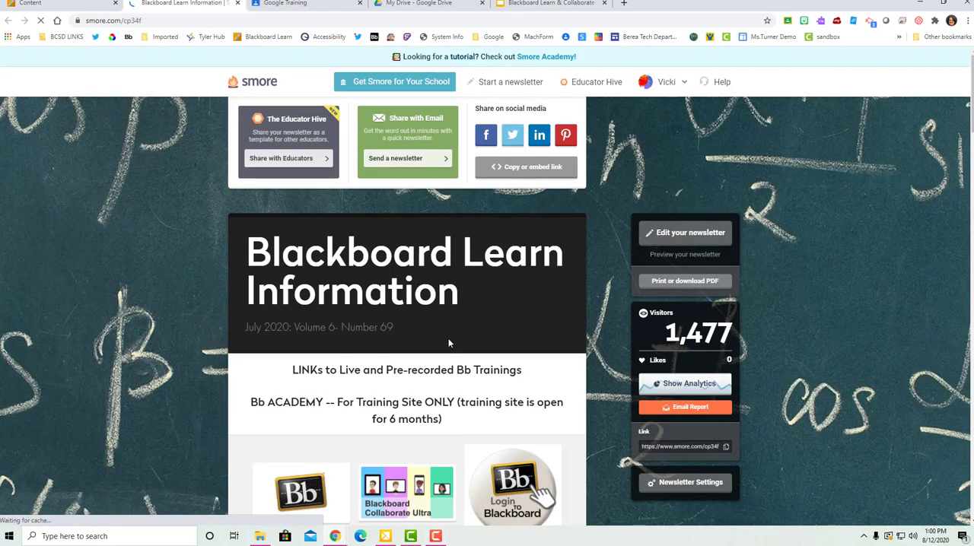
pyautogui.scroll(-10, 449, 343)
pyautogui.scroll(10, 449, 343)
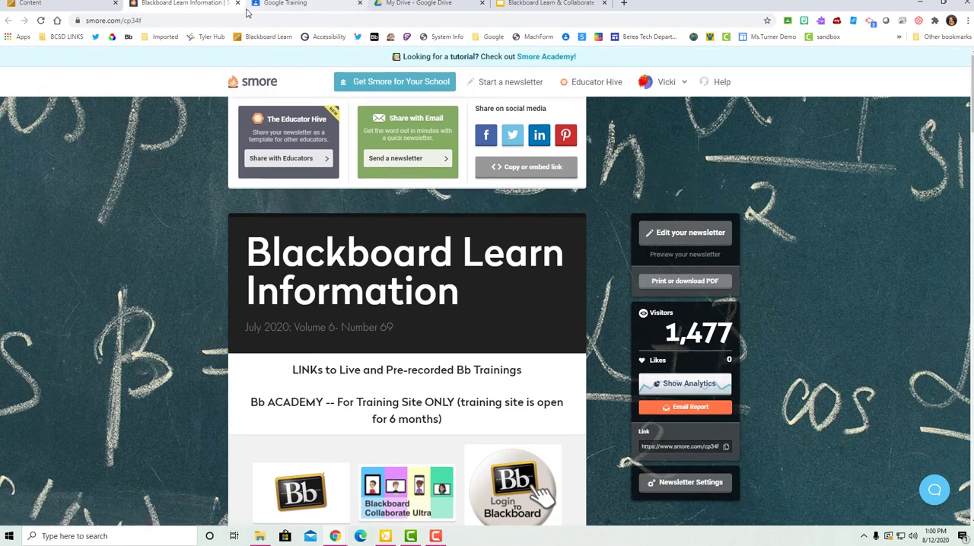
pyautogui.click(238, 4)
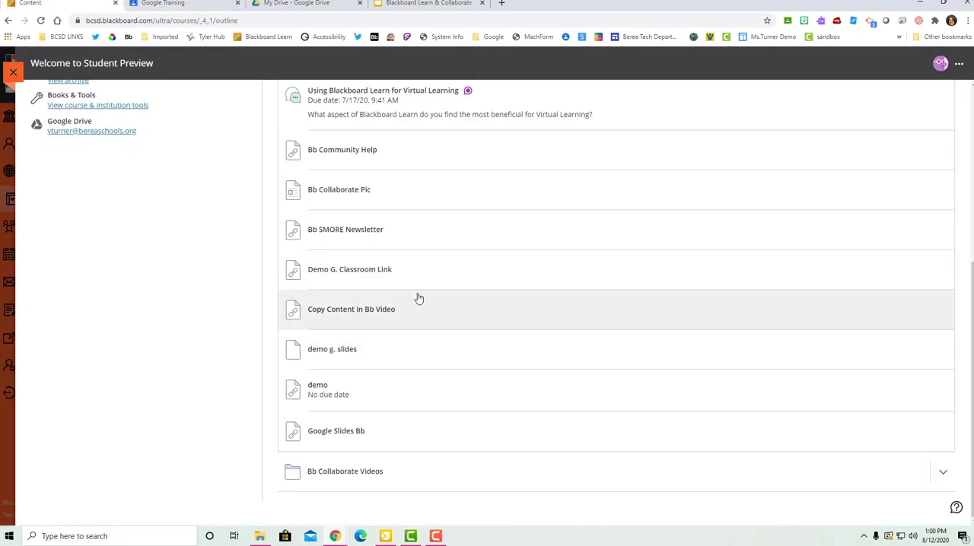
# Step: Exit the student preview and return to the instructor's view of the Virtual Learning course
pyautogui.scroll(5, 449, 367)
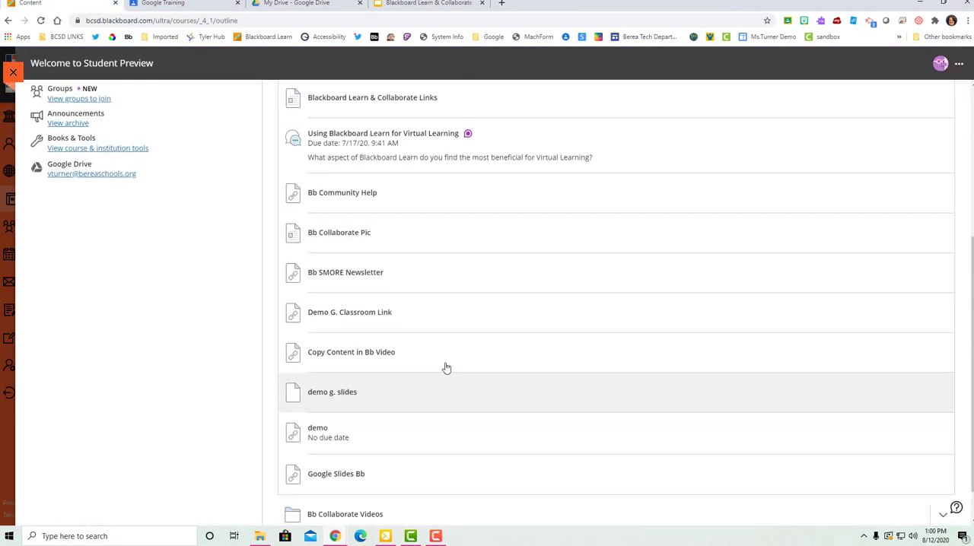
pyautogui.click(958, 65)
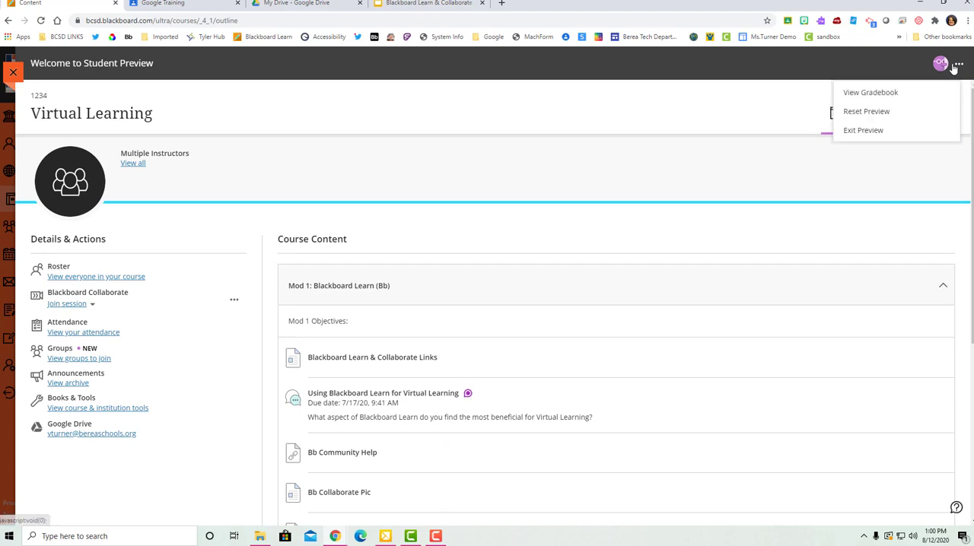
pyautogui.click(865, 129)
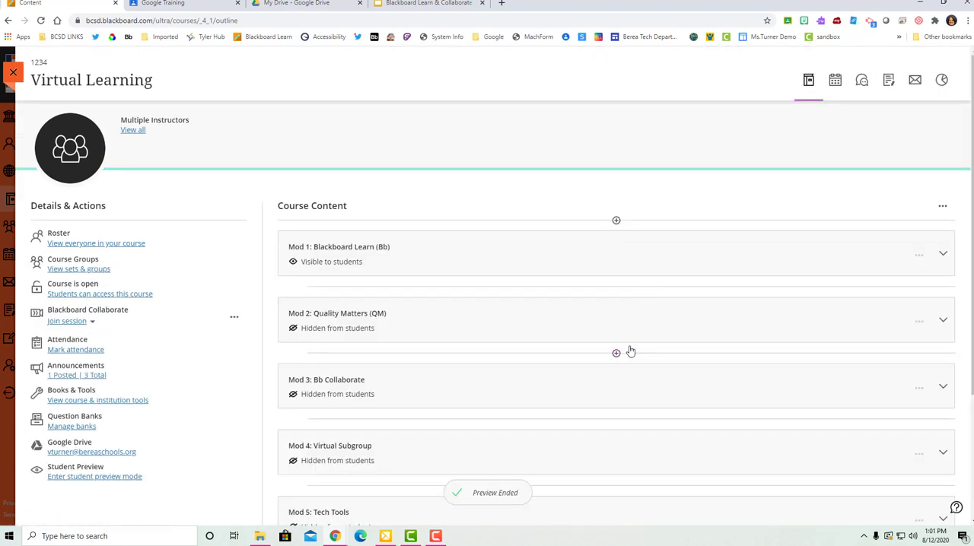
# Step: Create a new Document below the Bb Collaborate Videos folder, open its content editor and cancel without adding any text
pyautogui.scroll(-3, 620, 354)
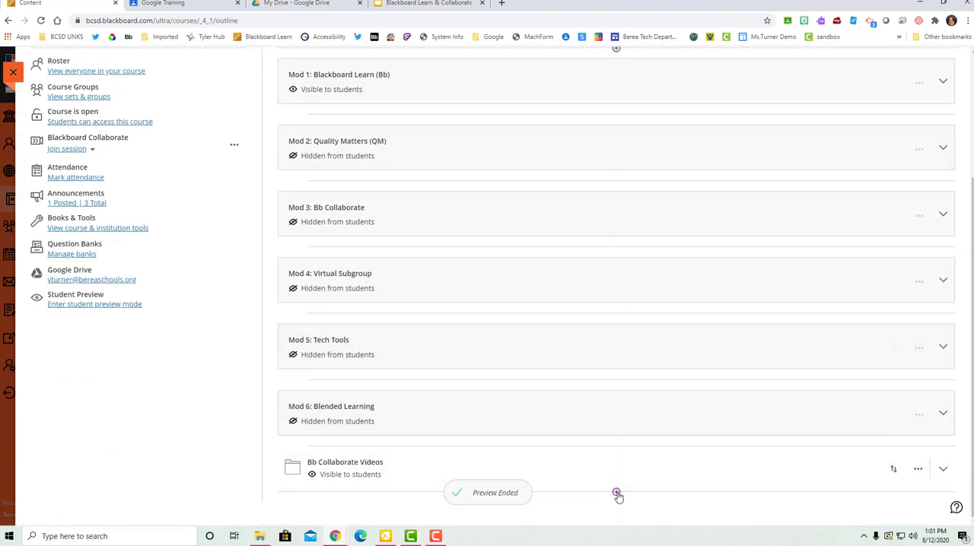
pyautogui.click(616, 493)
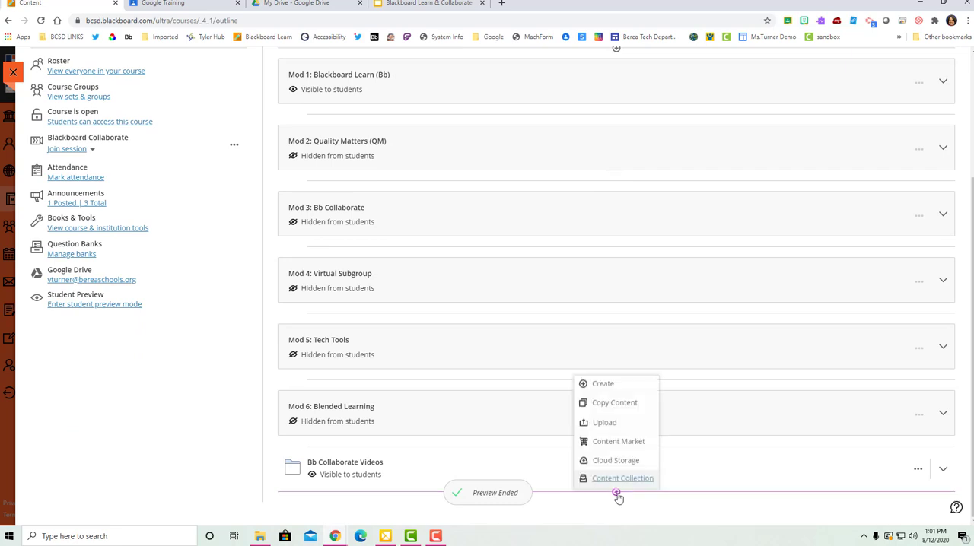
pyautogui.click(610, 385)
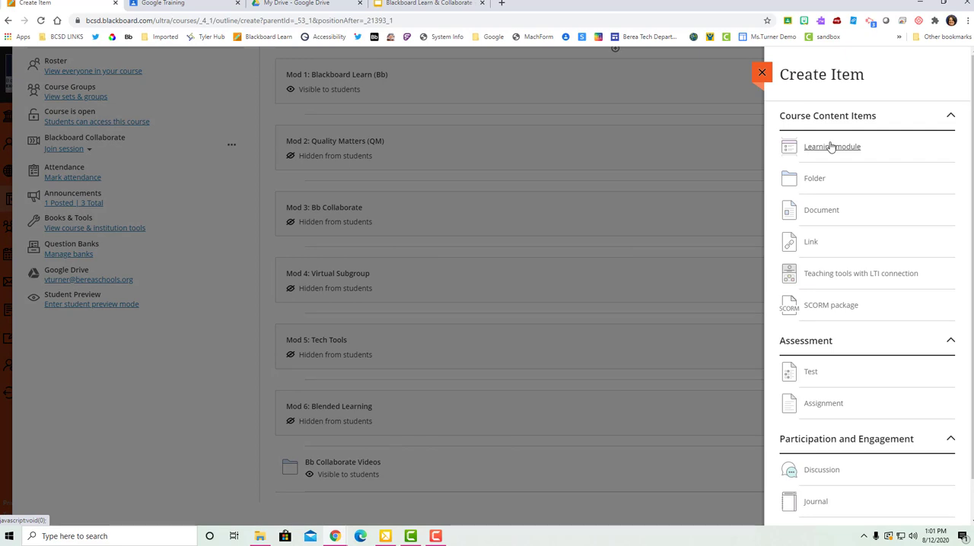
pyautogui.click(821, 211)
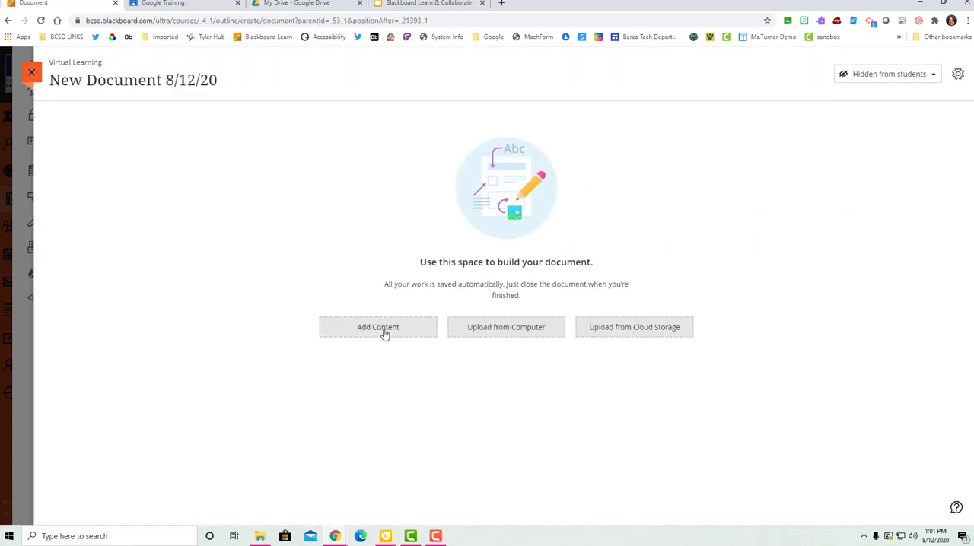
pyautogui.click(383, 332)
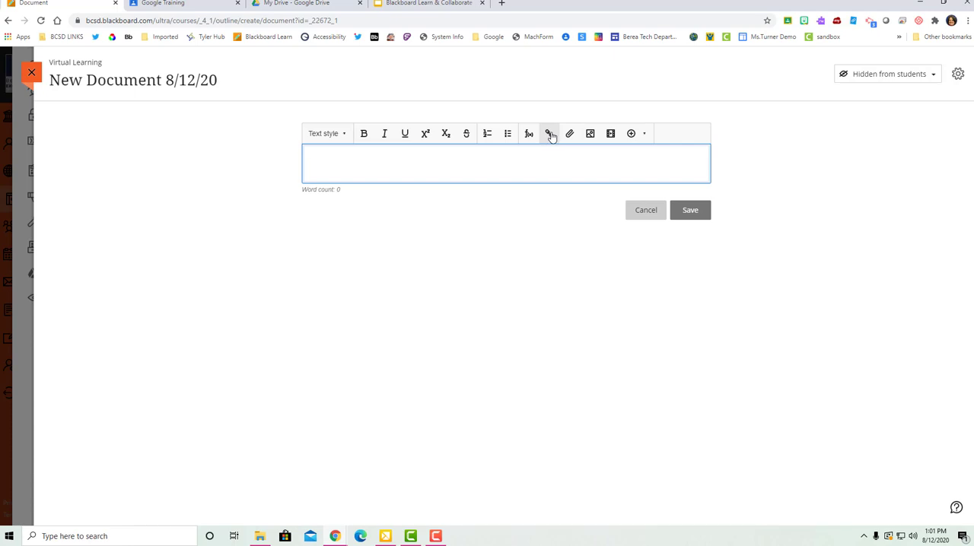
pyautogui.click(648, 213)
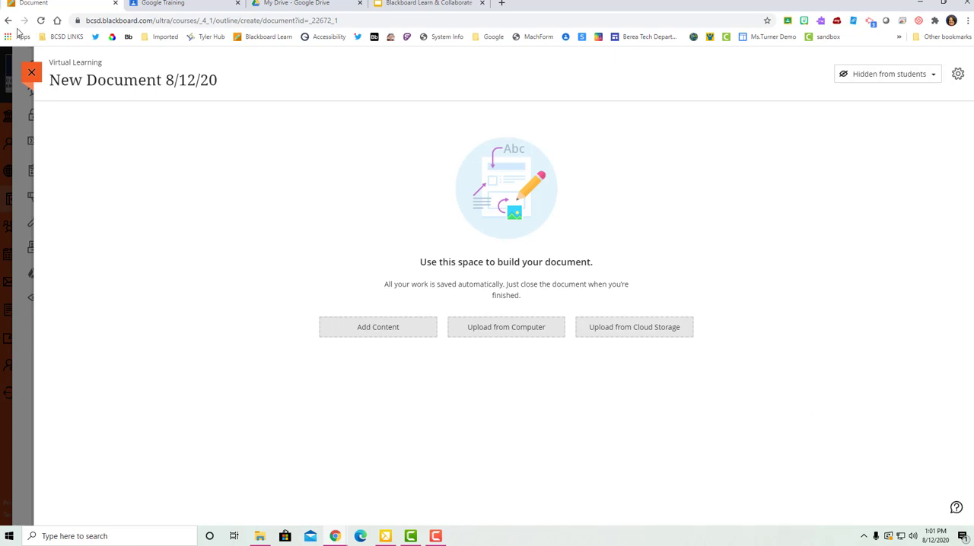